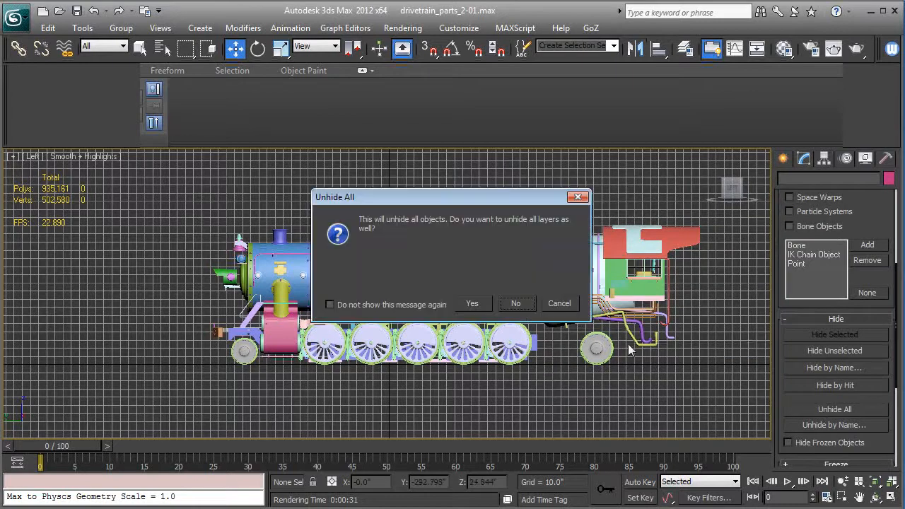
Step: Unhide all objects in the locomotive scene without unhiding the layers
{"action": "left_click", "coordinate": [518, 304]}
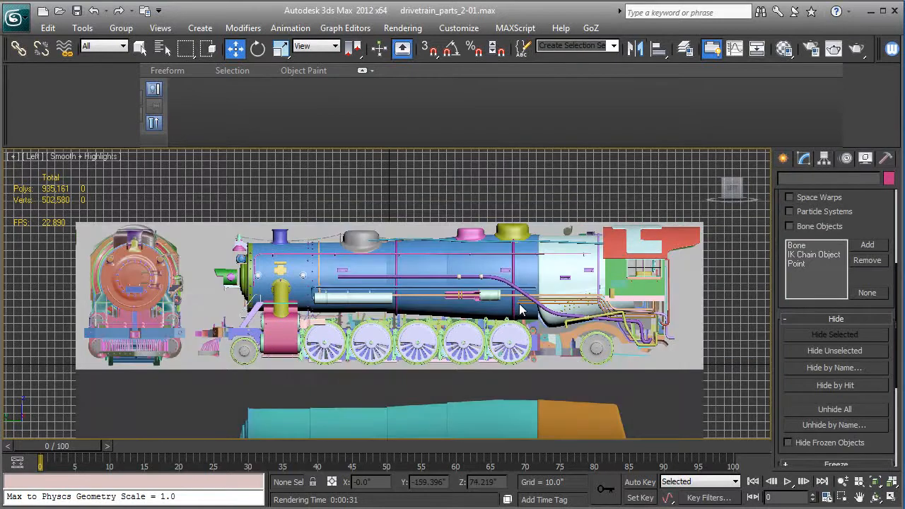
{"action": "middle_click_drag", "start_coordinate": [419, 357], "coordinate": [439, 306]}
{"action": "scroll", "coordinate": [439, 311], "scroll_direction": "up", "scroll_amount": 5}
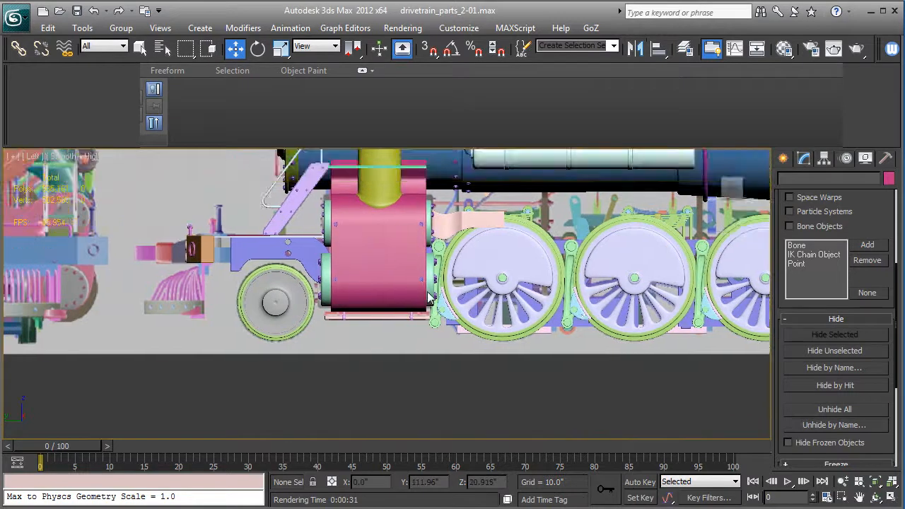
Step: Select the diagonal brace plate and the pink cylinder block, and hide all unselected objects
{"action": "scroll", "coordinate": [429, 297], "scroll_direction": "up", "scroll_amount": 2}
{"action": "middle_click_drag", "start_coordinate": [529, 273], "coordinate": [652, 379]}
{"action": "left_click", "coordinate": [281, 233]}
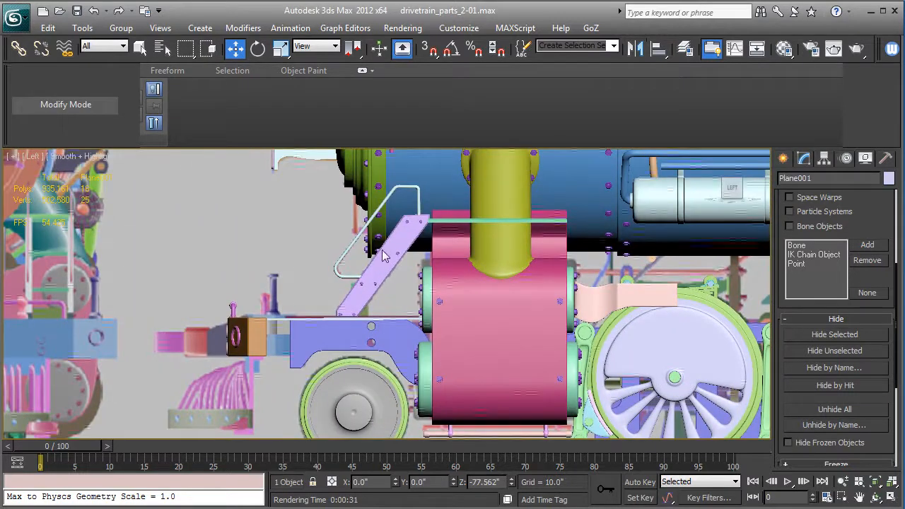
{"action": "middle_click_drag", "start_coordinate": [387, 253], "coordinate": [345, 256]}
{"action": "left_click", "coordinate": [444, 311], "text": "ctrl"}
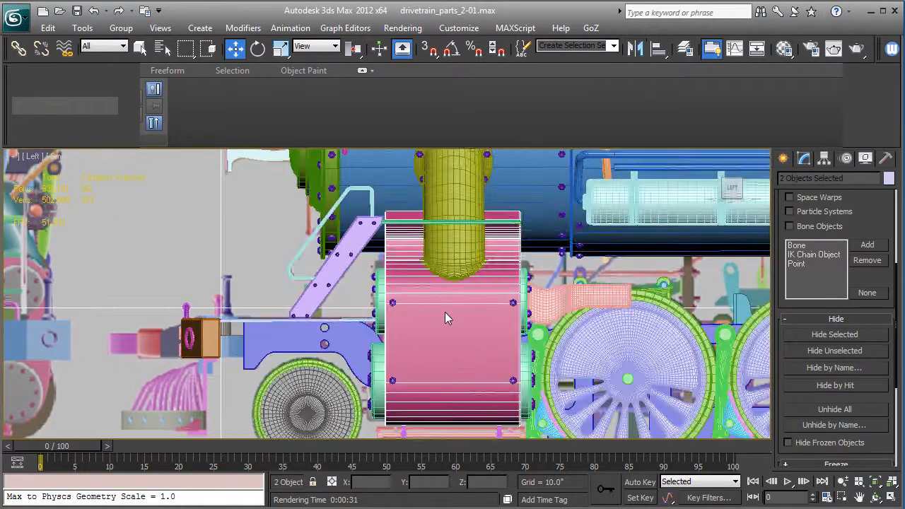
{"action": "middle_click_drag", "start_coordinate": [455, 315], "coordinate": [322, 287]}
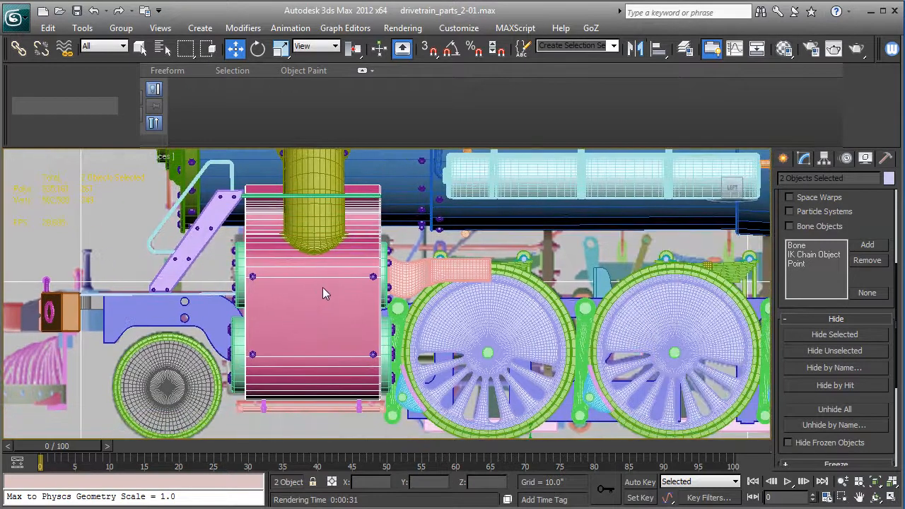
{"action": "left_click", "coordinate": [820, 351]}
Step: Display the scene in the Back view and select only the pink cylinder block
{"action": "middle_click_drag", "start_coordinate": [592, 300], "coordinate": [462, 284]}
{"action": "scroll", "coordinate": [477, 283], "scroll_direction": "up", "scroll_amount": 3}
{"action": "mouse_move", "coordinate": [419, 229]}
{"action": "middle_mouse_down"}
{"action": "mouse_move", "coordinate": [408, 225]}
{"action": "mouse_move", "coordinate": [410, 237]}
{"action": "middle_mouse_up"}
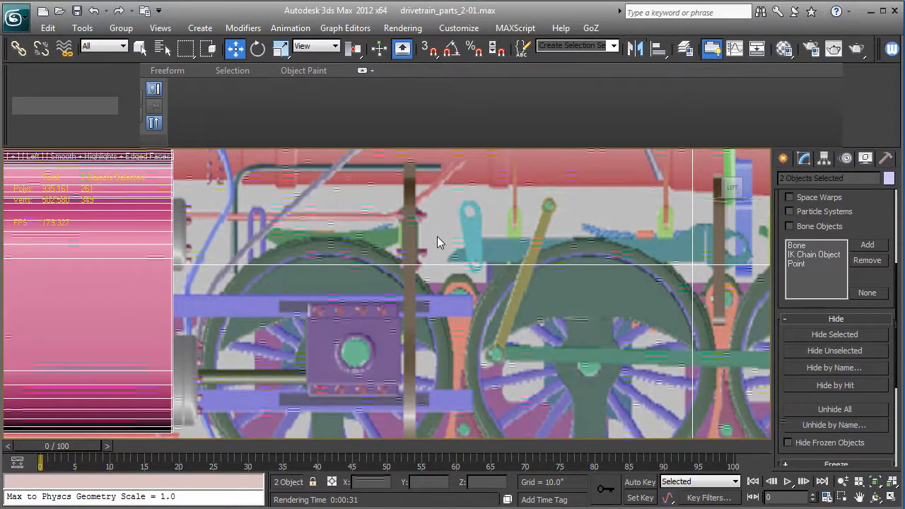
{"action": "key", "text": "k"}
{"action": "scroll", "coordinate": [437, 236], "scroll_direction": "down", "scroll_amount": 10}
{"action": "middle_click_drag", "start_coordinate": [488, 322], "coordinate": [466, 316]}
{"action": "scroll", "coordinate": [463, 313], "scroll_direction": "up", "scroll_amount": 6}
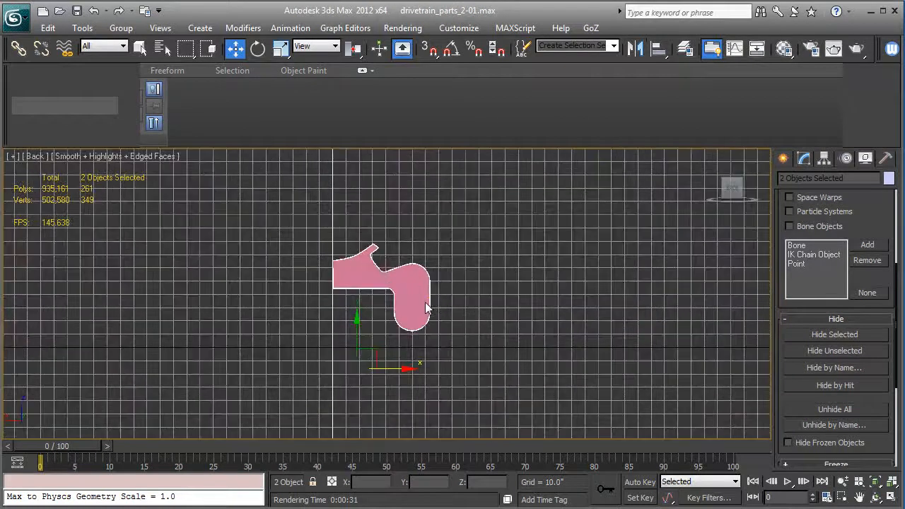
{"action": "left_click", "coordinate": [422, 308]}
{"action": "scroll", "coordinate": [581, 266], "scroll_direction": "up", "scroll_amount": 4}
{"action": "middle_click_drag", "start_coordinate": [582, 266], "coordinate": [528, 269]}
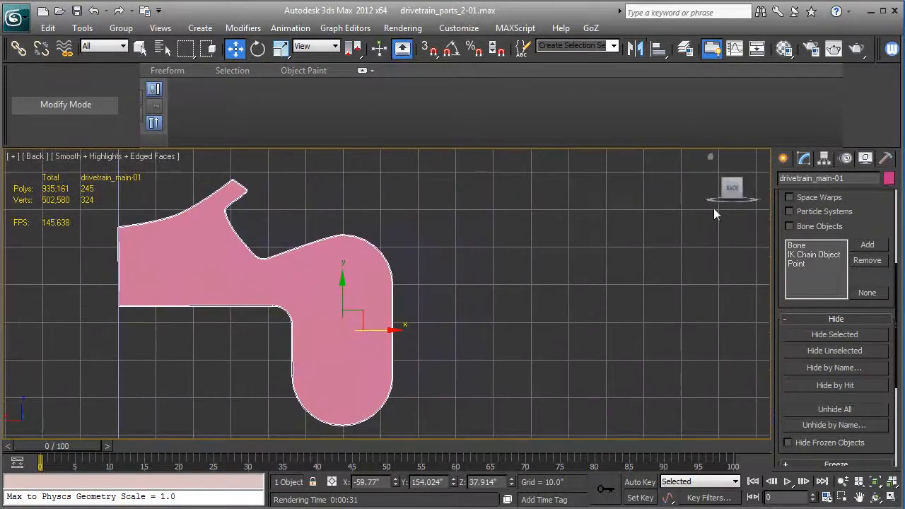
Step: Draw a rectangle spline about 57" long and 28" wide around the block's rounded outer lobe, and shift it about 1.5" to line up
{"action": "left_click", "coordinate": [784, 159]}
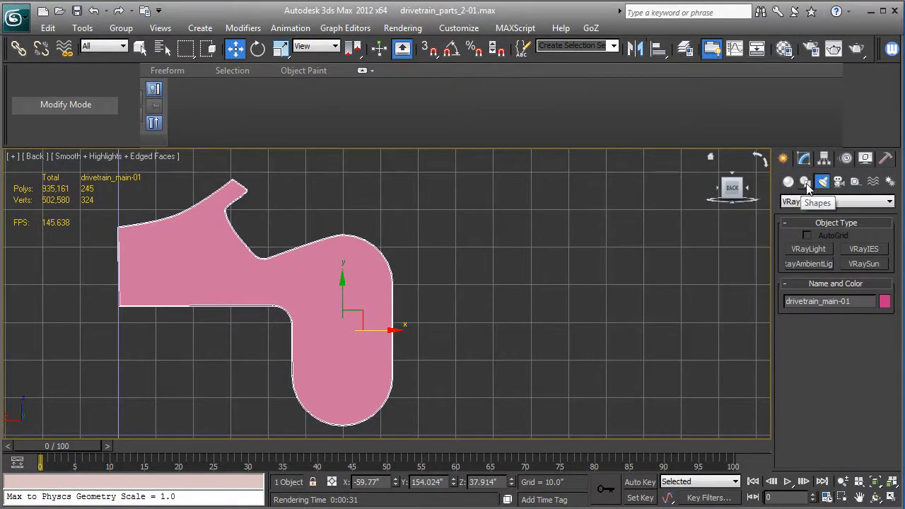
{"action": "left_click", "coordinate": [806, 183]}
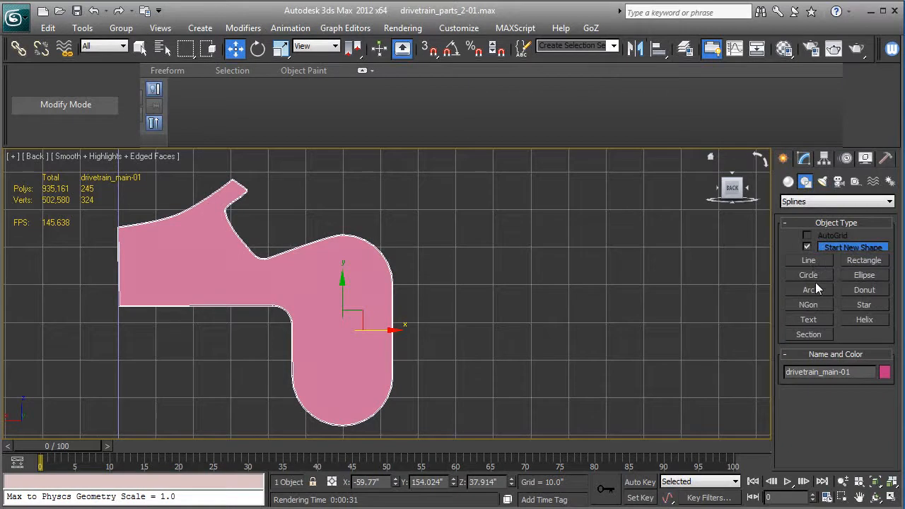
{"action": "left_click", "coordinate": [844, 260]}
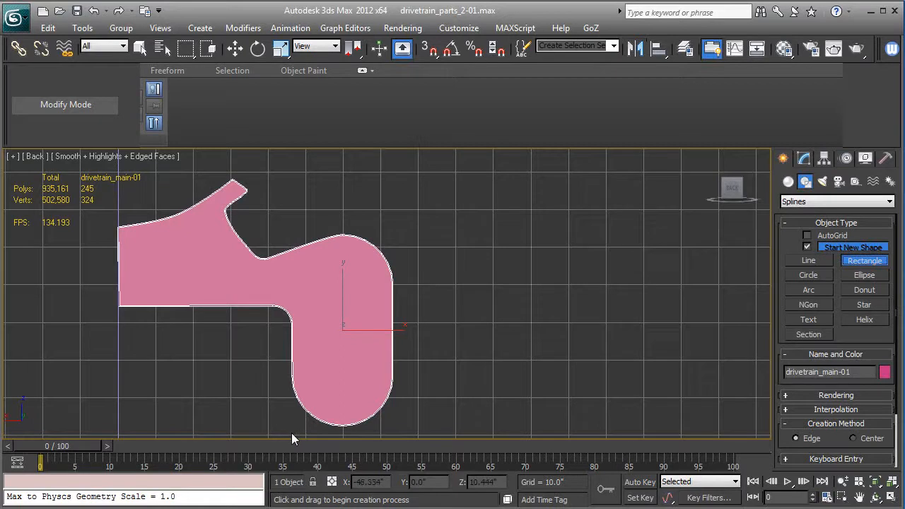
{"action": "left_click_drag", "start_coordinate": [295, 427], "coordinate": [400, 215]}
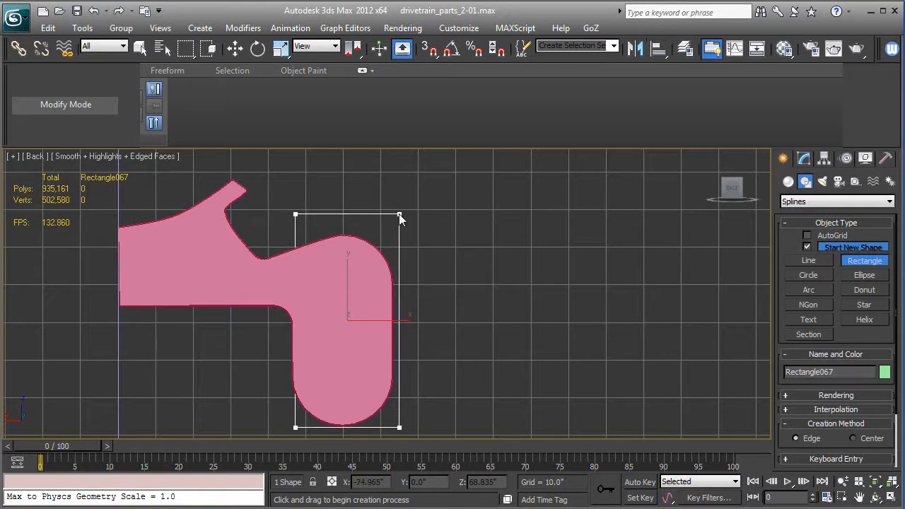
{"action": "key", "text": "w"}
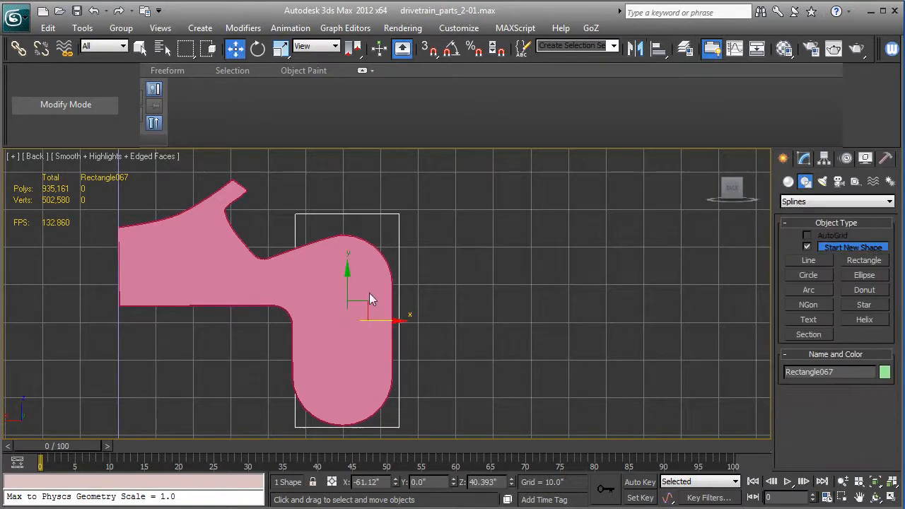
{"action": "left_click_drag", "start_coordinate": [398, 324], "coordinate": [392, 324]}
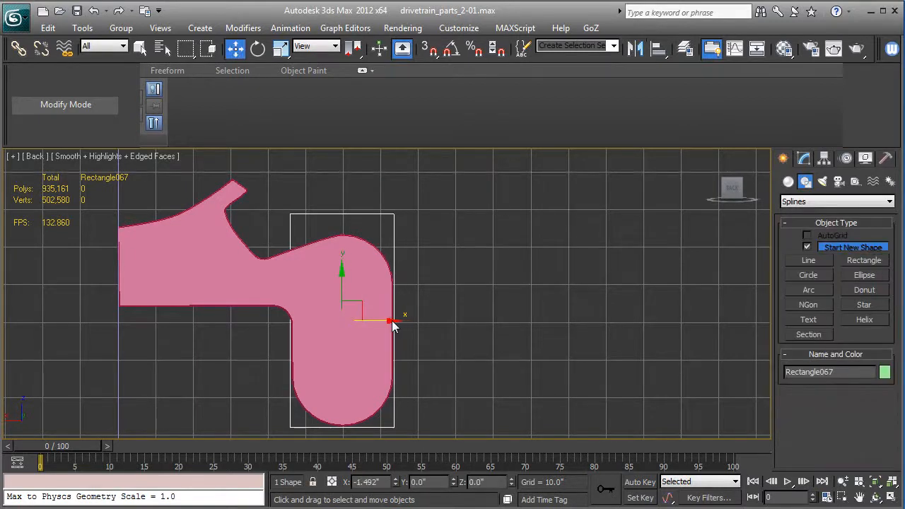
Step: Inspect the new rectangle in the Perspective view and convert it to an editable spline
{"action": "key", "text": "p"}
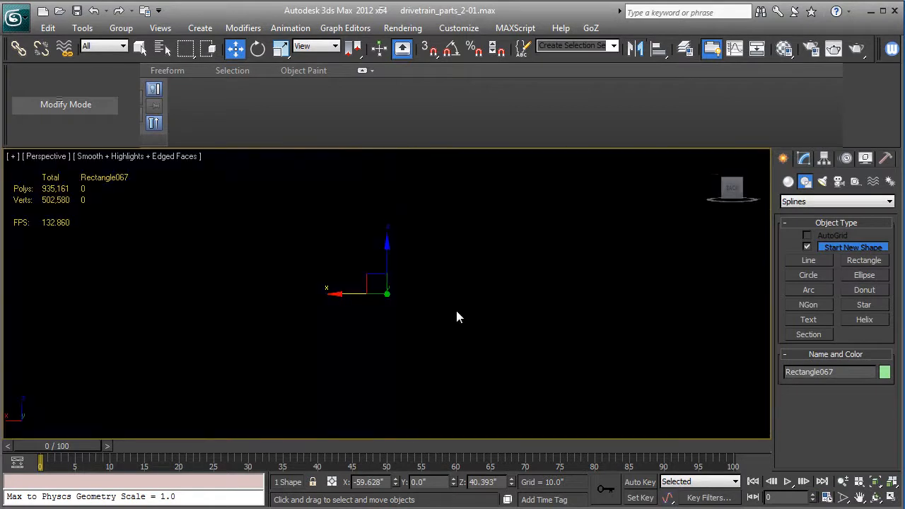
{"action": "middle_click_drag", "start_coordinate": [456, 311], "coordinate": [395, 337], "text": "alt"}
{"action": "scroll", "coordinate": [392, 331], "scroll_direction": "down", "scroll_amount": 5}
{"action": "scroll", "coordinate": [396, 341], "scroll_direction": "up", "scroll_amount": 3}
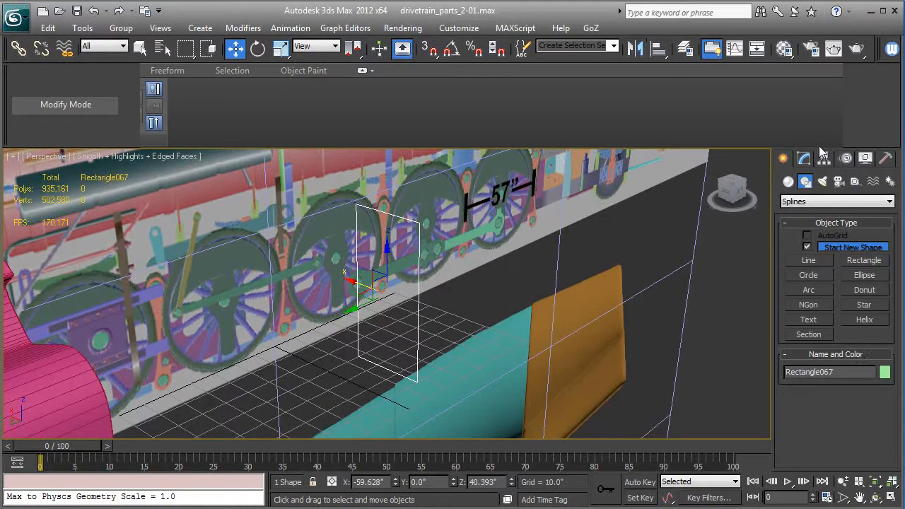
{"action": "left_click", "coordinate": [804, 157]}
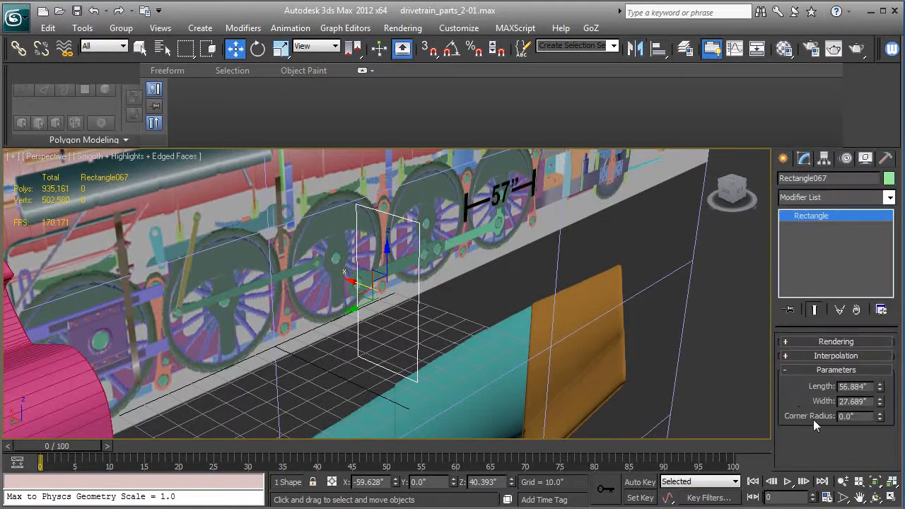
{"action": "right_click", "coordinate": [809, 219]}
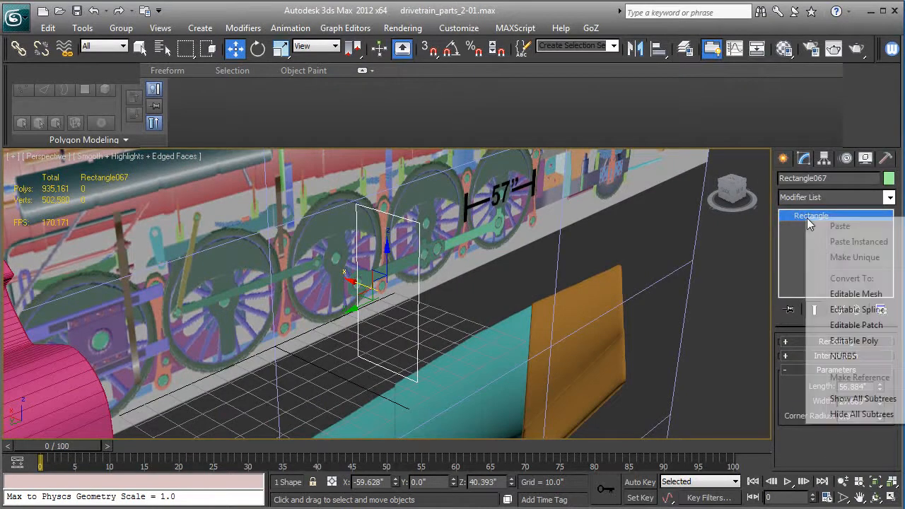
{"action": "left_click", "coordinate": [848, 310]}
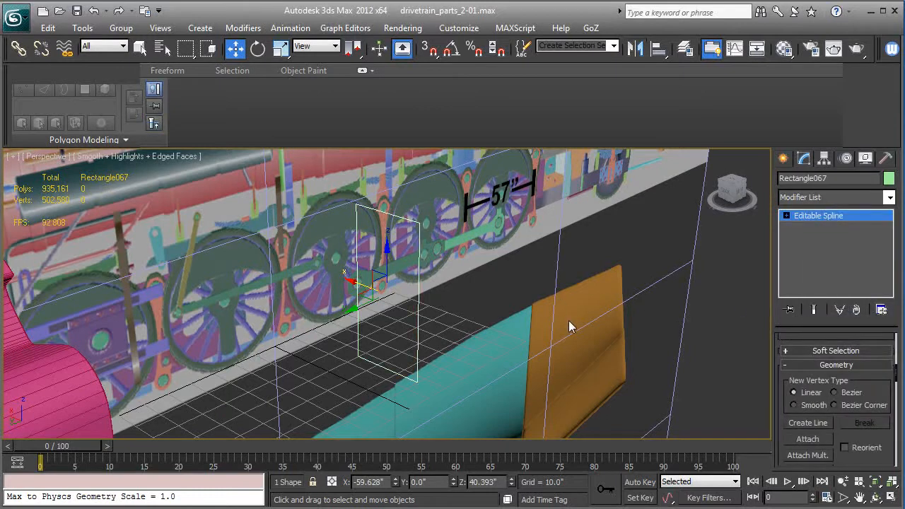
Step: Select the rectangle's two upper vertices and fillet them into small rounded corners
{"action": "mouse_move", "coordinate": [550, 309]}
{"action": "middle_mouse_down", "text": "alt"}
{"action": "mouse_move", "coordinate": [558, 300]}
{"action": "mouse_move", "coordinate": [554, 308]}
{"action": "middle_mouse_up", "text": "alt"}
{"action": "scroll", "coordinate": [554, 308], "scroll_direction": "up", "scroll_amount": 3}
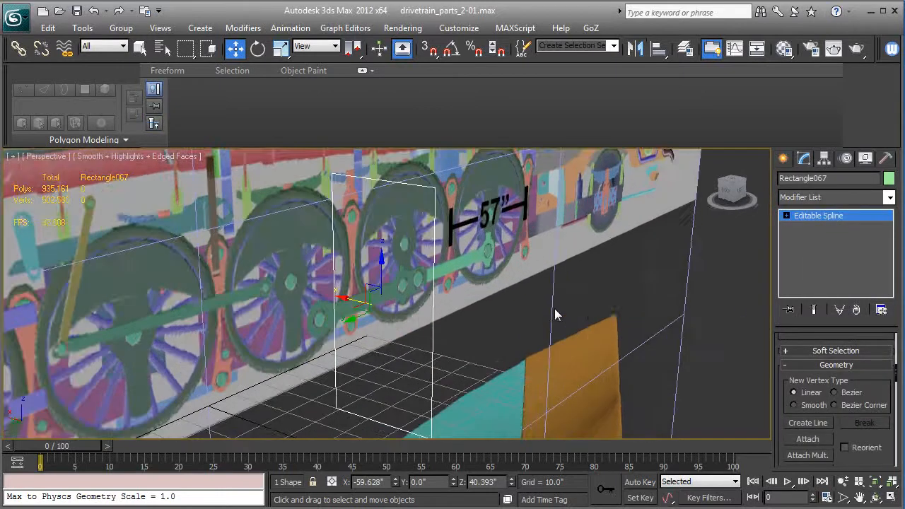
{"action": "left_click", "coordinate": [786, 215]}
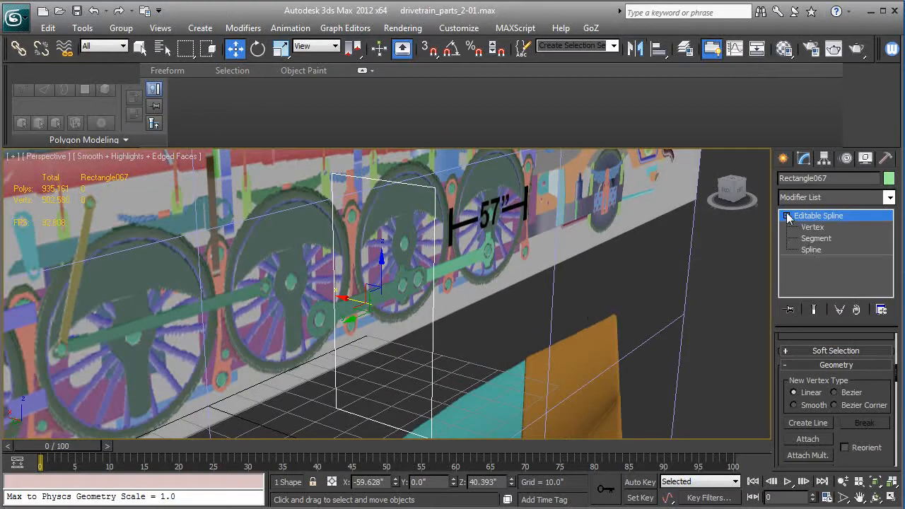
{"action": "left_click", "coordinate": [812, 226]}
{"action": "middle_click_drag", "start_coordinate": [514, 238], "coordinate": [450, 240], "text": "alt"}
{"action": "left_click_drag", "start_coordinate": [342, 207], "coordinate": [446, 257]}
{"action": "scroll", "coordinate": [870, 431], "scroll_direction": "down", "scroll_amount": 8}
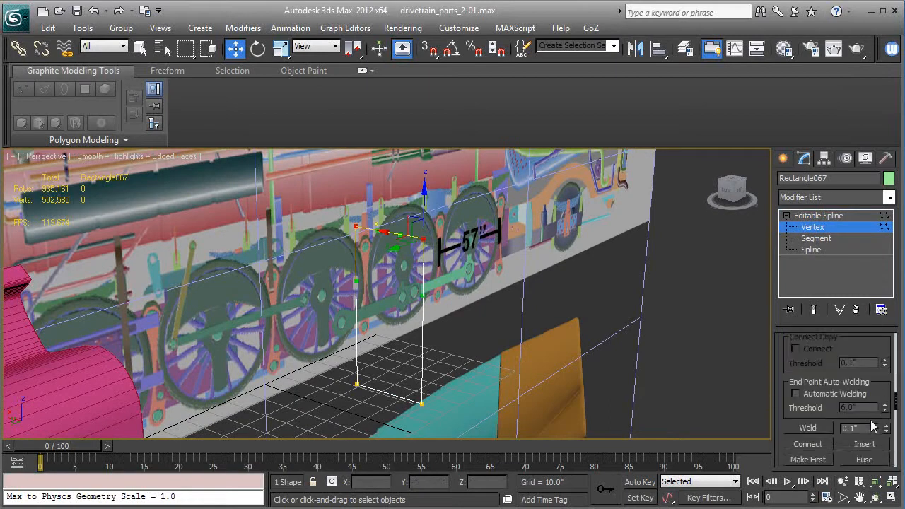
{"action": "scroll", "coordinate": [871, 424], "scroll_direction": "down", "scroll_amount": 4}
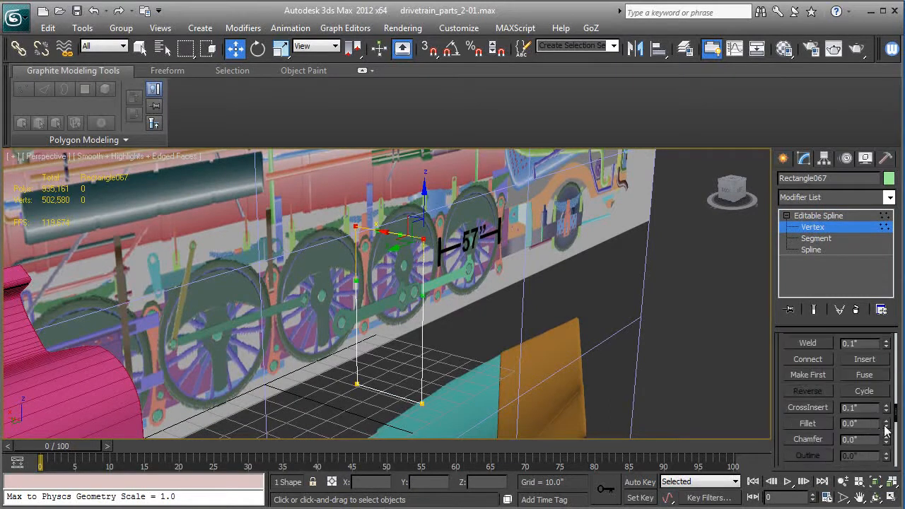
{"action": "left_click_drag", "start_coordinate": [887, 422], "coordinate": [887, 422]}
Step: Select the rectangle's two lower vertices and fillet them with a larger radius than the upper corners
{"action": "middle_click_drag", "start_coordinate": [557, 370], "coordinate": [569, 323]}
{"action": "scroll", "coordinate": [574, 320], "scroll_direction": "up", "scroll_amount": 2}
{"action": "left_click_drag", "start_coordinate": [315, 321], "coordinate": [526, 406]}
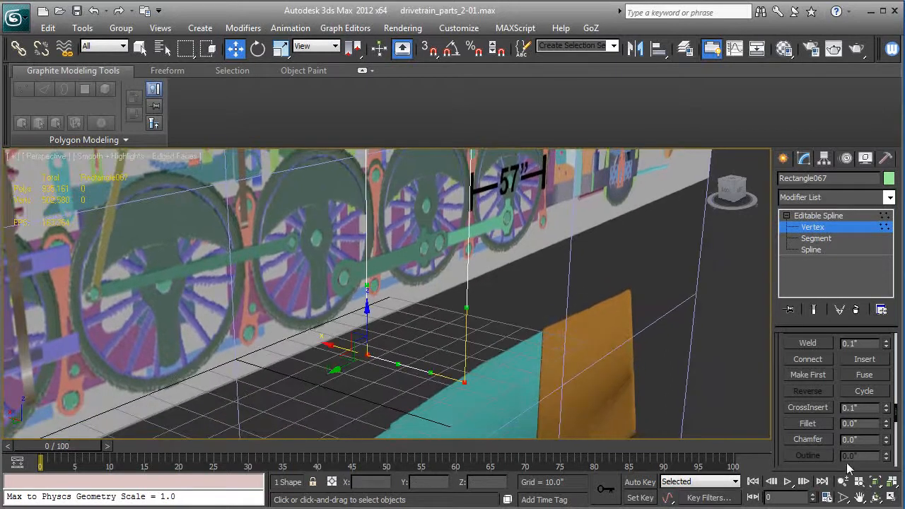
{"action": "left_click_drag", "start_coordinate": [887, 428], "coordinate": [889, 424]}
Step: Isolate the rounded rectangle and frame it in the Back view
{"action": "middle_click_drag", "start_coordinate": [555, 309], "coordinate": [571, 329]}
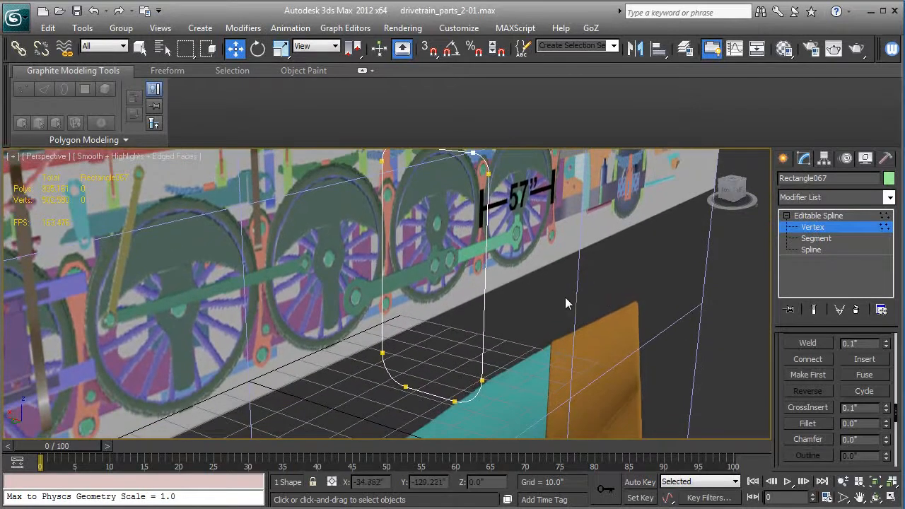
{"action": "middle_click_drag", "start_coordinate": [537, 297], "coordinate": [535, 298]}
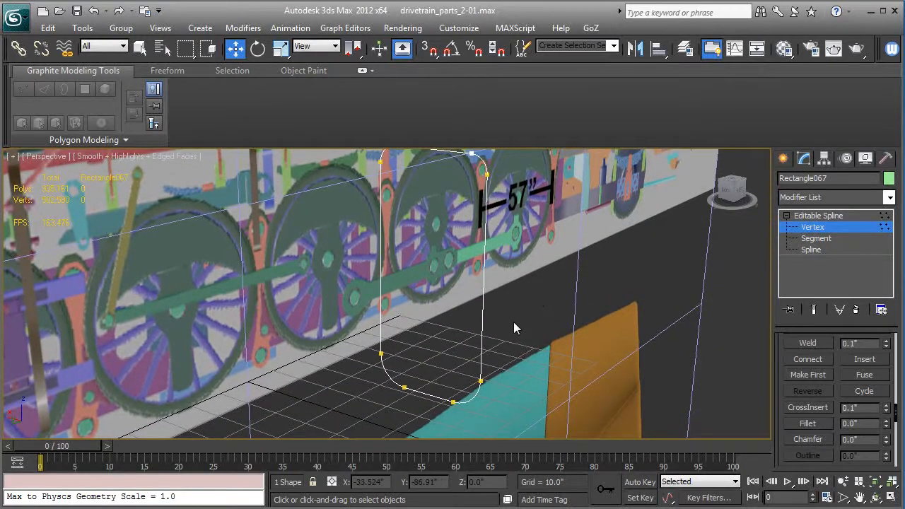
{"action": "mouse_move", "coordinate": [513, 327]}
{"action": "middle_mouse_down", "text": "alt"}
{"action": "mouse_move", "coordinate": [551, 317]}
{"action": "mouse_move", "coordinate": [521, 318]}
{"action": "middle_mouse_up", "text": "alt"}
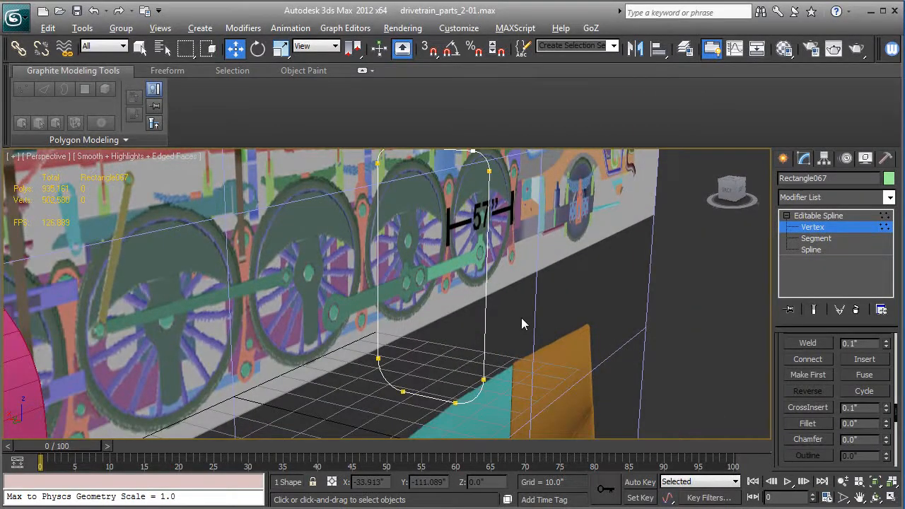
{"action": "key", "text": "alt+q"}
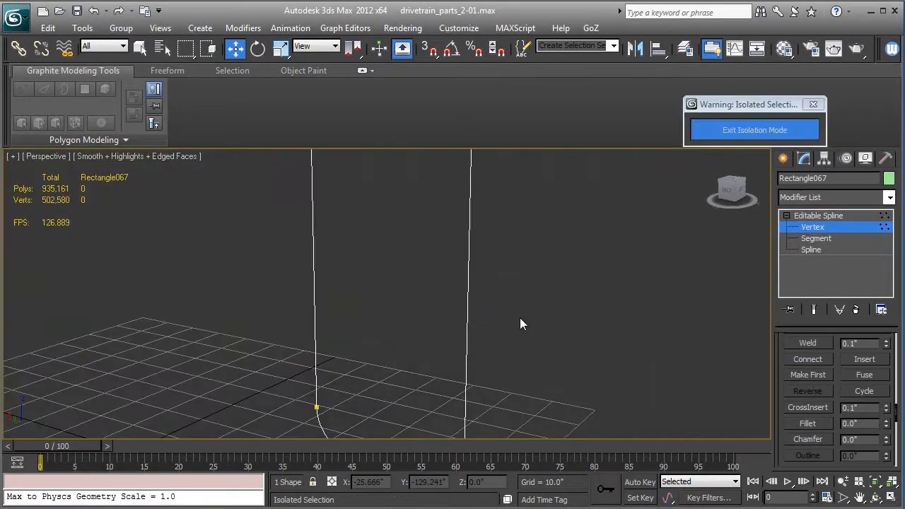
{"action": "key", "text": "k"}
{"action": "key", "text": "z"}
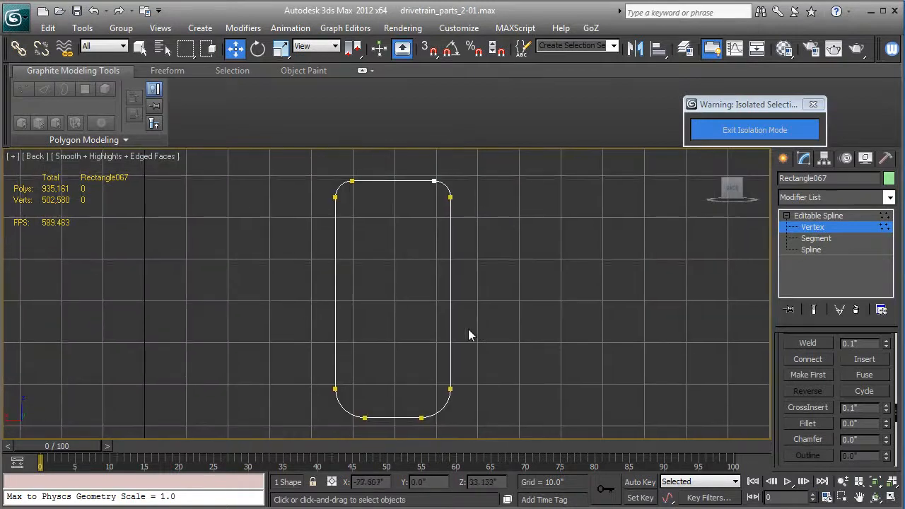
{"action": "middle_click_drag", "start_coordinate": [461, 287], "coordinate": [486, 301]}
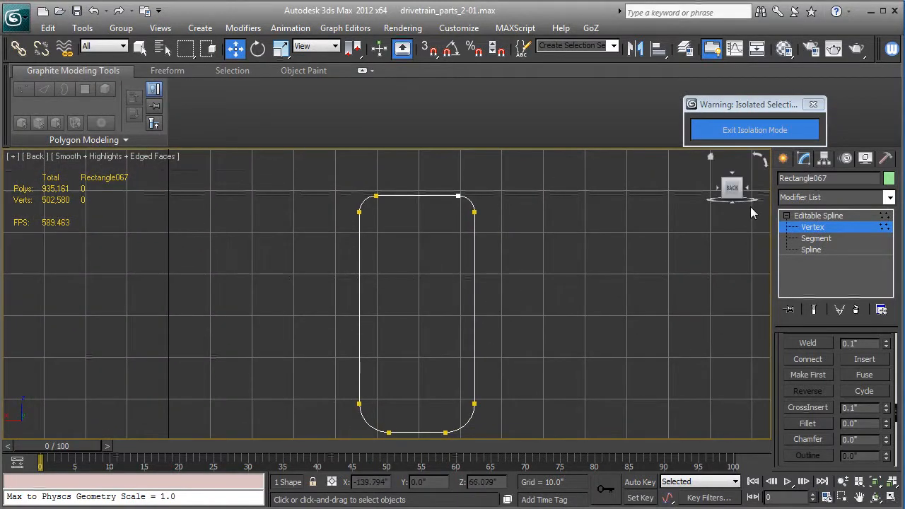
Step: Draw a smaller upright rectangle inside the upper half of the rounded outline and center it horizontally
{"action": "left_click", "coordinate": [782, 159]}
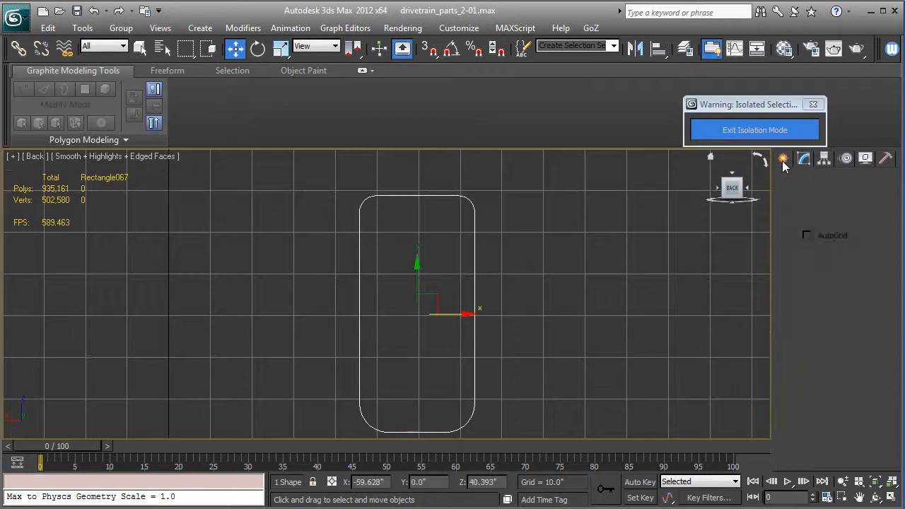
{"action": "left_click", "coordinate": [854, 261]}
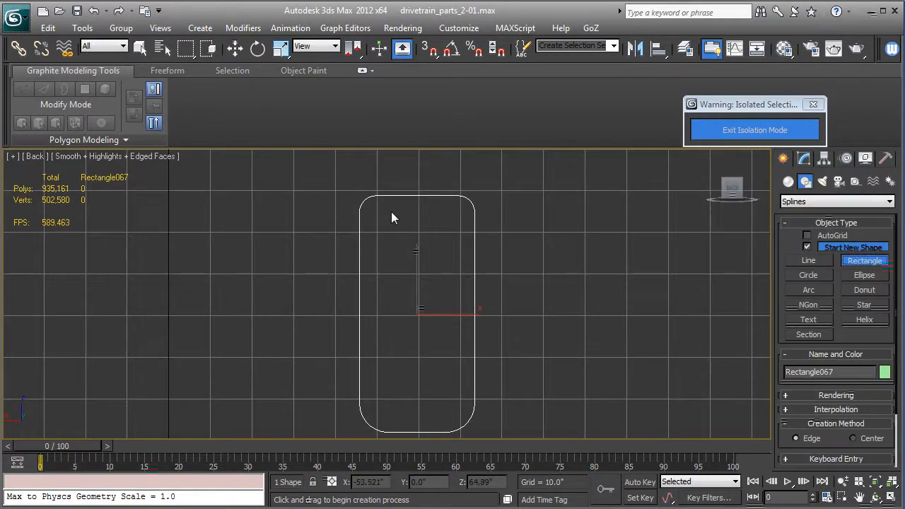
{"action": "mouse_move", "coordinate": [389, 212]}
{"action": "left_mouse_down"}
{"action": "mouse_move", "coordinate": [420, 292]}
{"action": "mouse_move", "coordinate": [438, 310]}
{"action": "mouse_move", "coordinate": [452, 307]}
{"action": "mouse_move", "coordinate": [443, 308]}
{"action": "left_mouse_up"}
{"action": "left_click", "coordinate": [235, 49]}
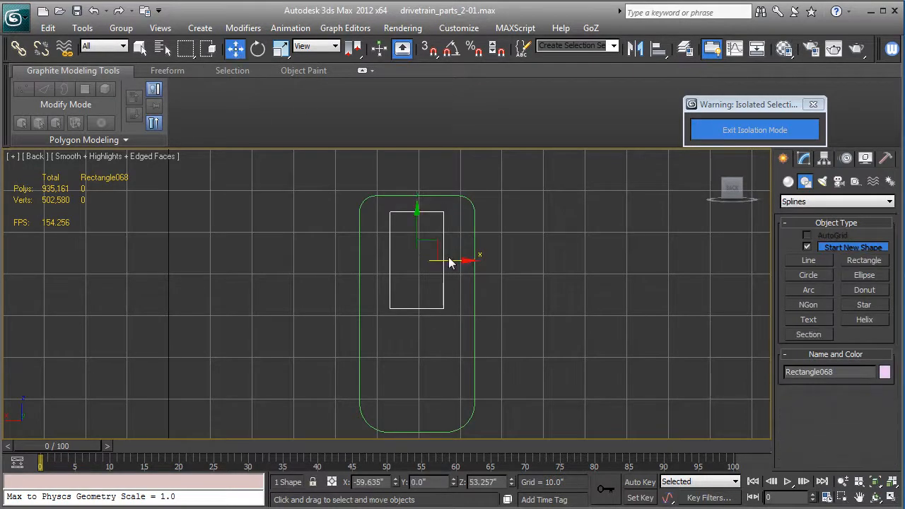
{"action": "left_click_drag", "start_coordinate": [460, 259], "coordinate": [456, 265]}
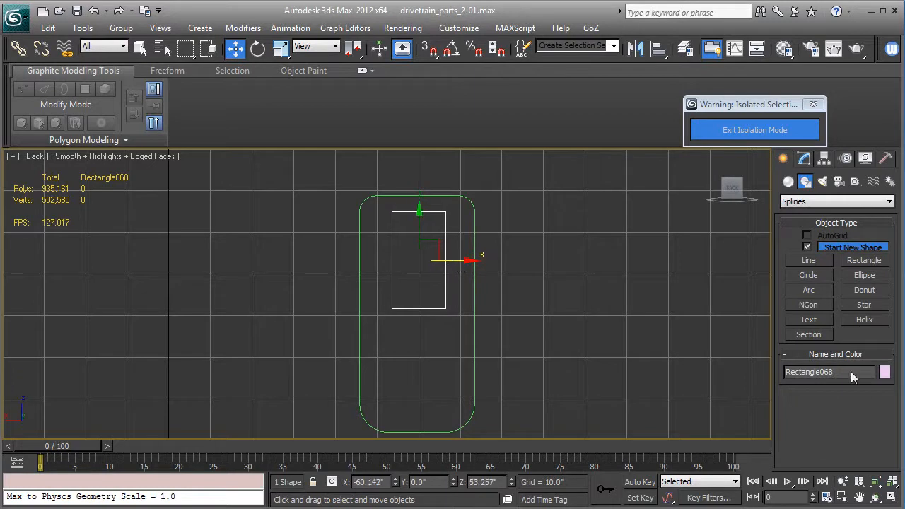
Step: Round the inner rectangle's corners fully into a slot shape and convert it to an Editable Spline
{"action": "left_click", "coordinate": [803, 162]}
{"action": "left_click_drag", "start_coordinate": [879, 417], "coordinate": [876, 7]}
{"action": "right_click", "coordinate": [801, 222]}
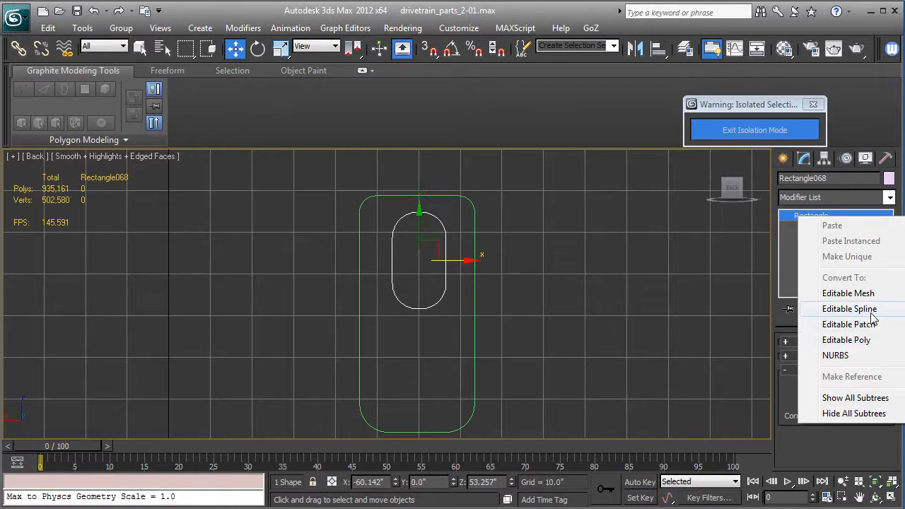
{"action": "left_click", "coordinate": [849, 309]}
Step: Fuse and weld the overlapping vertices at the upper and lower ends of the slot-shaped spline
{"action": "left_click", "coordinate": [787, 216]}
{"action": "left_click", "coordinate": [811, 227]}
{"action": "left_click", "coordinate": [419, 212]}
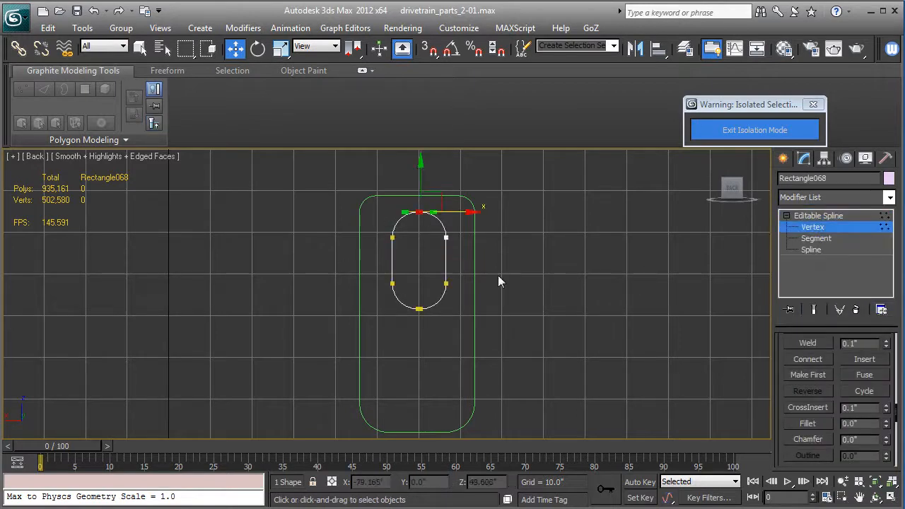
{"action": "left_click", "coordinate": [863, 375]}
{"action": "left_click", "coordinate": [824, 345]}
{"action": "left_click", "coordinate": [419, 309]}
{"action": "left_click", "coordinate": [864, 374]}
{"action": "left_click", "coordinate": [809, 344]}
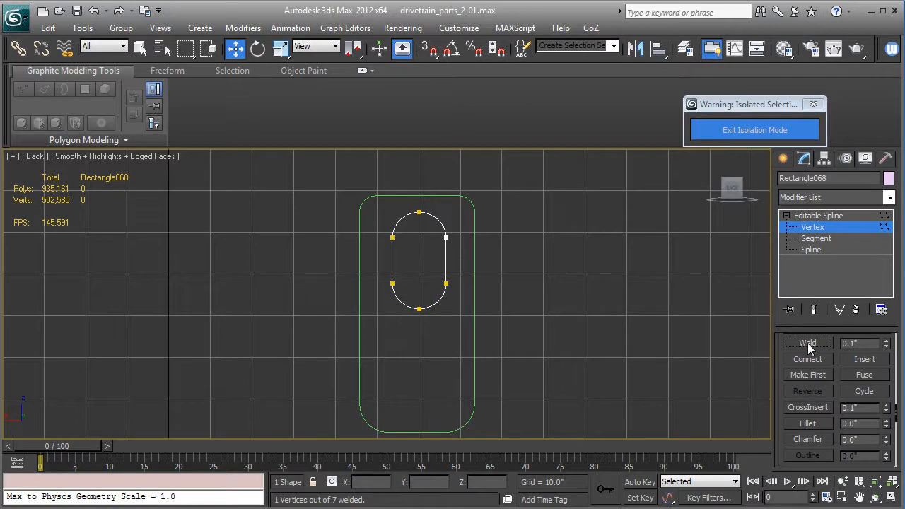
Step: Draw an upright rectangle about 24.5 by 14.4 inches below the slot and a wider, shorter rectangle overlapping its lower half
{"action": "left_click", "coordinate": [783, 158]}
{"action": "left_click", "coordinate": [850, 259]}
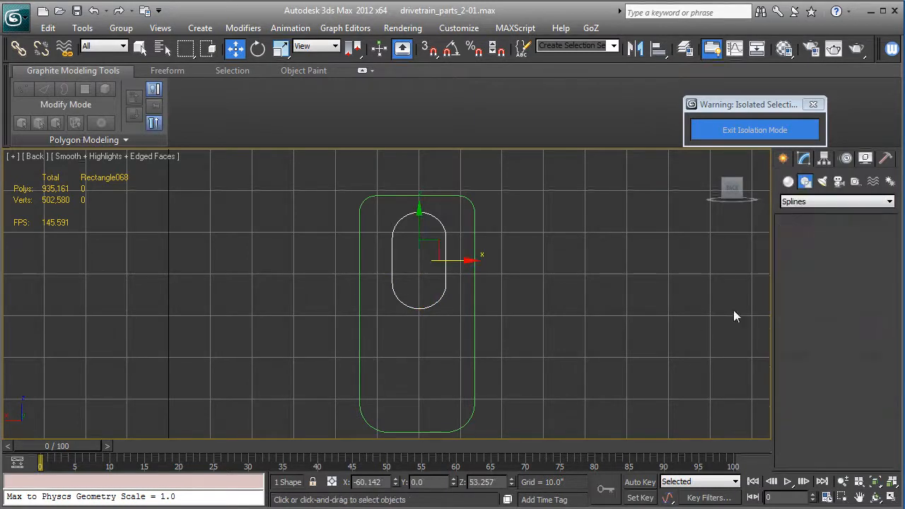
{"action": "left_click_drag", "start_coordinate": [391, 317], "coordinate": [450, 418]}
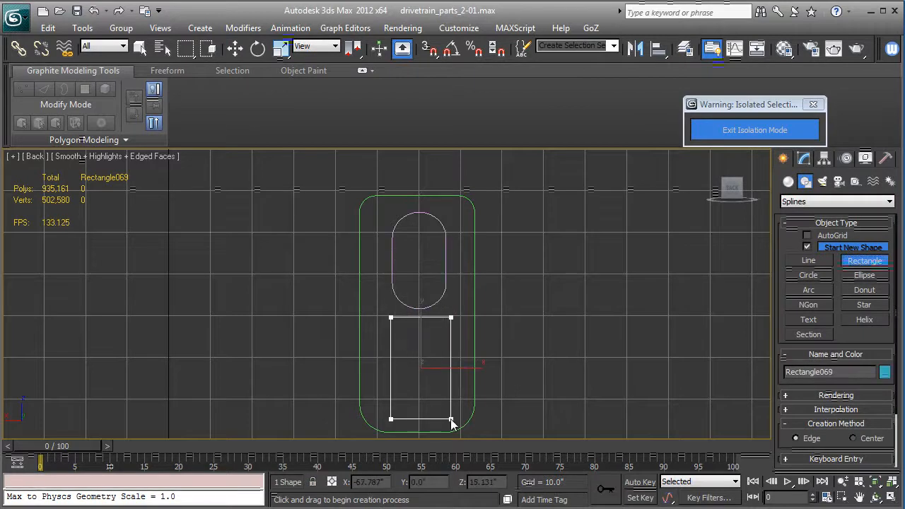
{"action": "left_click", "coordinate": [375, 362]}
{"action": "left_click_drag", "start_coordinate": [376, 362], "coordinate": [461, 421]}
Step: Move the wide and upright rectangles horizontally to center them within the rounded outline
{"action": "left_click", "coordinate": [235, 47]}
{"action": "scroll", "coordinate": [433, 277], "scroll_direction": "up", "scroll_amount": 2}
{"action": "scroll", "coordinate": [433, 271], "scroll_direction": "up", "scroll_amount": 2}
{"action": "middle_click_drag", "start_coordinate": [450, 262], "coordinate": [446, 281]}
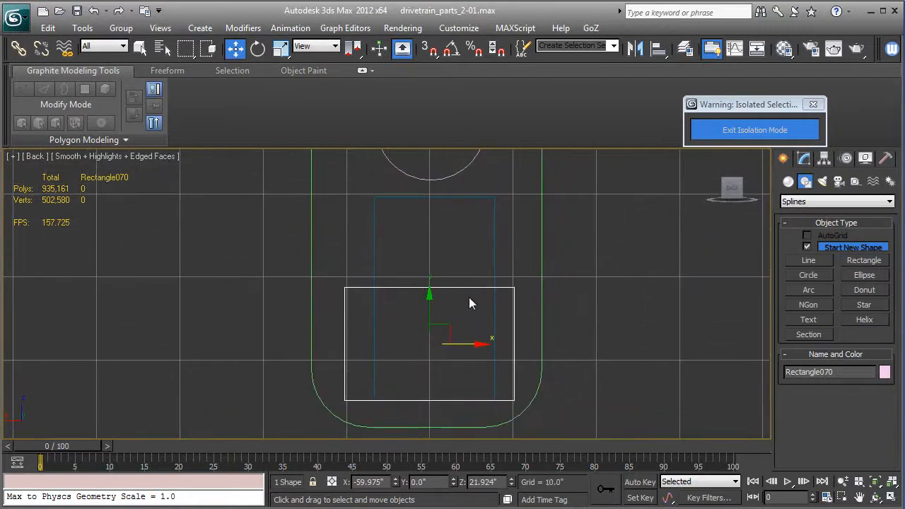
{"action": "left_click_drag", "start_coordinate": [477, 350], "coordinate": [475, 348]}
{"action": "left_click", "coordinate": [494, 279]}
{"action": "left_click_drag", "start_coordinate": [477, 301], "coordinate": [467, 300]}
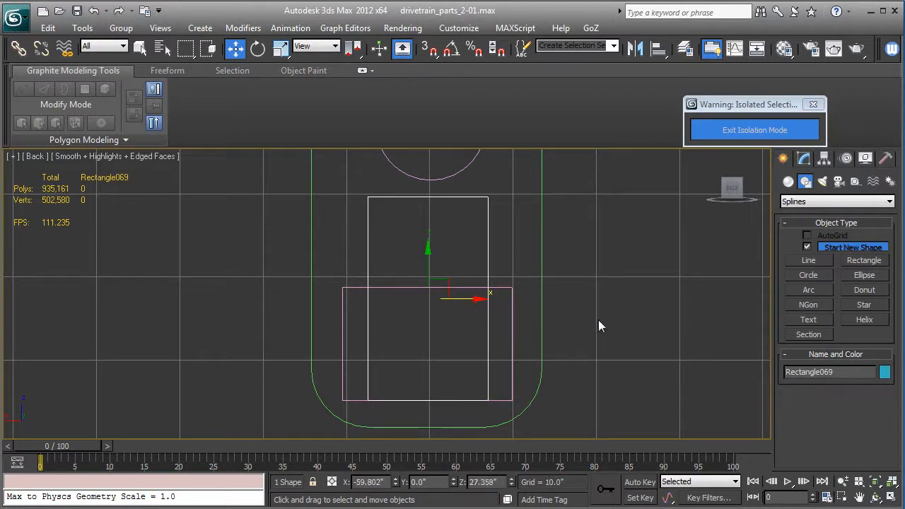
Step: Convert the upright rectangle to an Editable Spline and attach the wide rectangle to it
{"action": "left_click", "coordinate": [804, 157]}
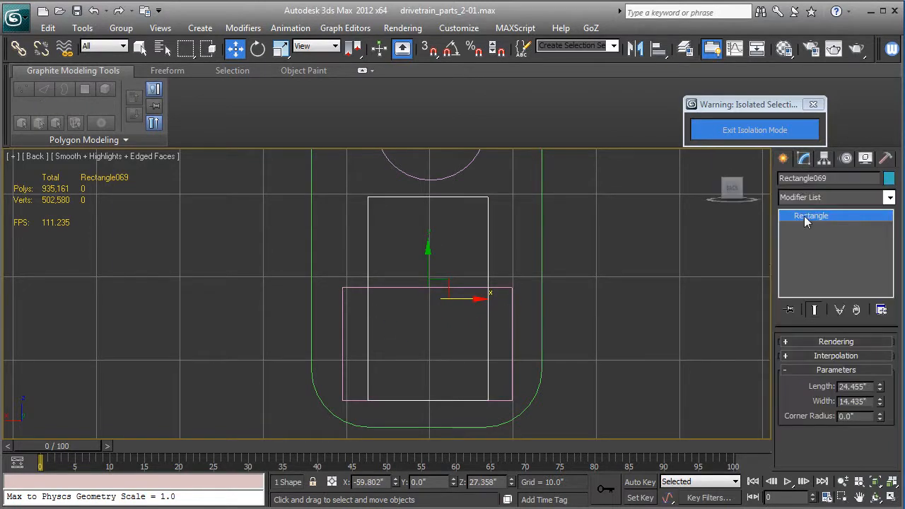
{"action": "right_click", "coordinate": [801, 220]}
{"action": "left_click", "coordinate": [853, 306]}
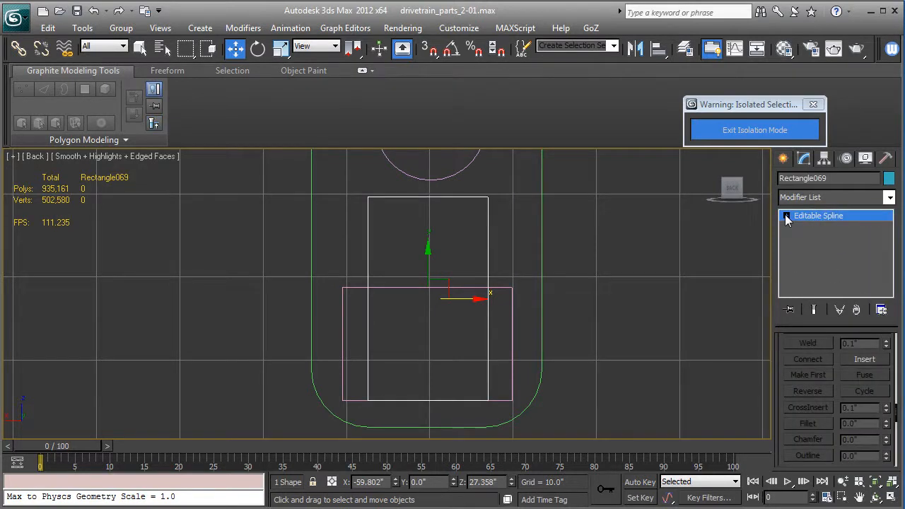
{"action": "scroll", "coordinate": [783, 378], "scroll_direction": "up", "scroll_amount": 5}
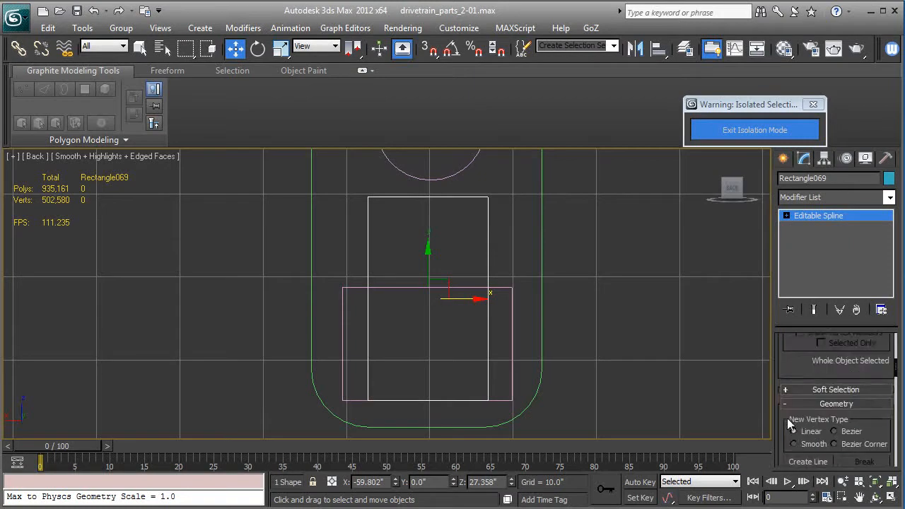
{"action": "scroll", "coordinate": [787, 418], "scroll_direction": "down", "scroll_amount": 1}
{"action": "left_click", "coordinate": [804, 395]}
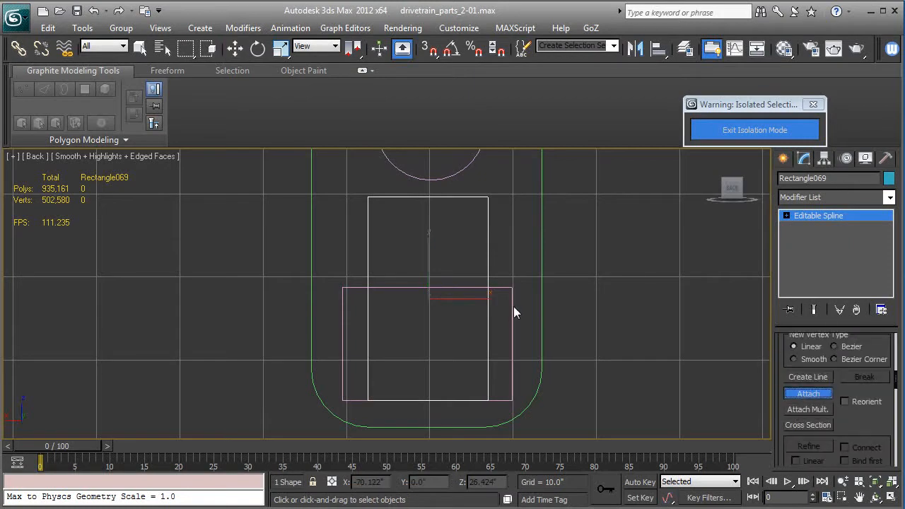
{"action": "left_click", "coordinate": [799, 394]}
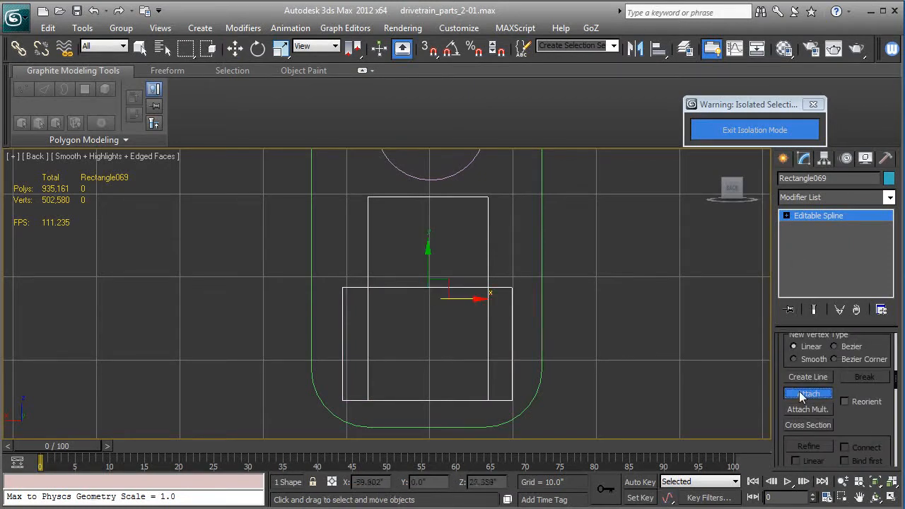
Step: Merge the upright and wide rectangle splines into one stepped outline with a Boolean union
{"action": "scroll", "coordinate": [782, 402], "scroll_direction": "down", "scroll_amount": 3}
{"action": "left_click", "coordinate": [786, 215]}
{"action": "left_click", "coordinate": [811, 249]}
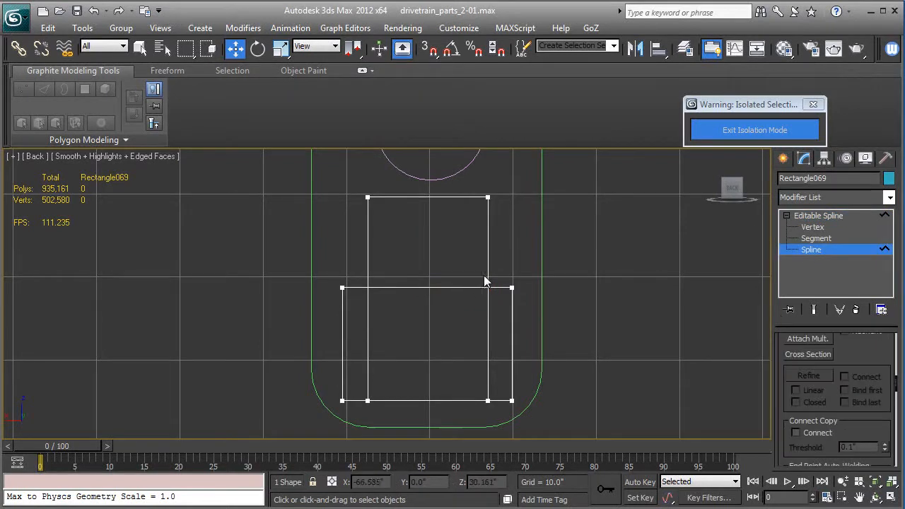
{"action": "left_click", "coordinate": [487, 281]}
{"action": "scroll", "coordinate": [823, 389], "scroll_direction": "down", "scroll_amount": 5}
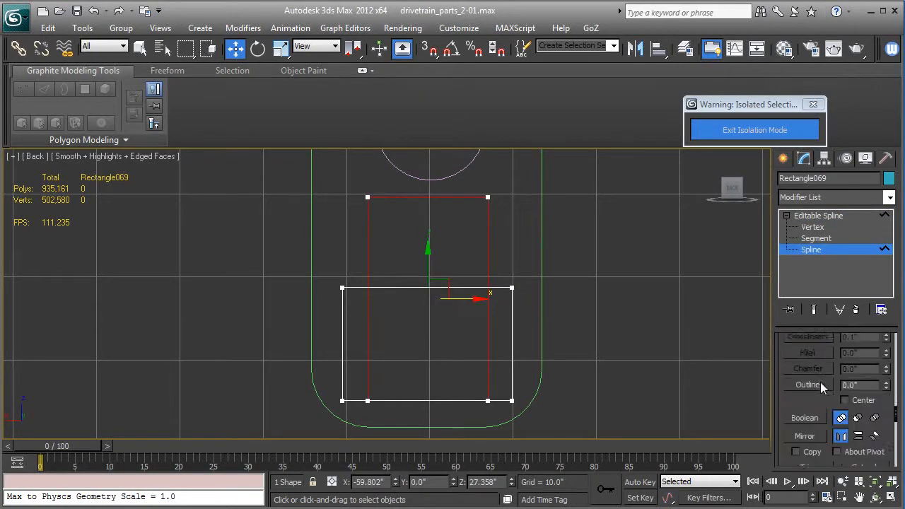
{"action": "scroll", "coordinate": [820, 382], "scroll_direction": "up", "scroll_amount": 1}
{"action": "left_click", "coordinate": [813, 397]}
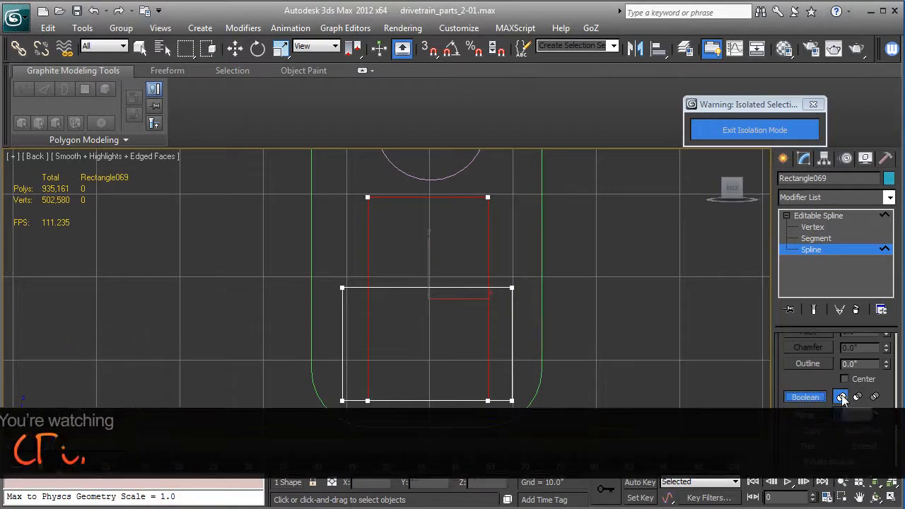
{"action": "left_click", "coordinate": [462, 287]}
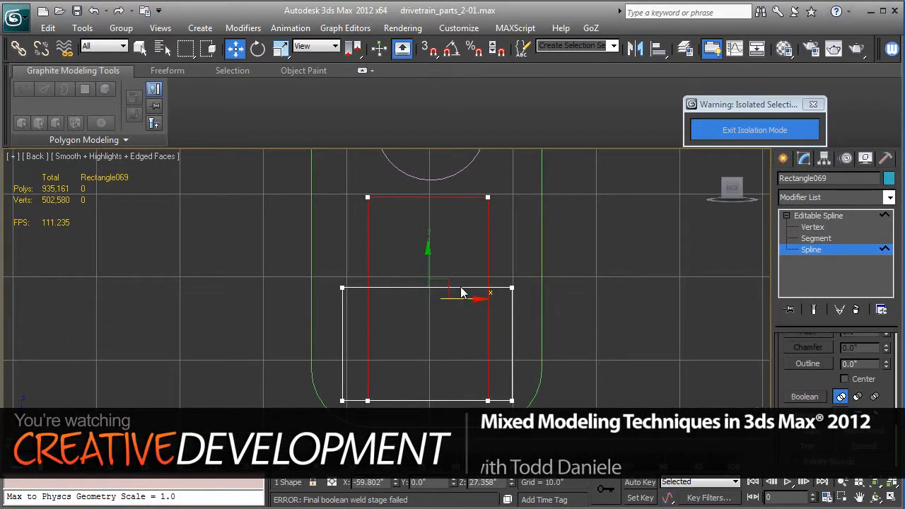
{"action": "left_click", "coordinate": [802, 397]}
{"action": "left_click", "coordinate": [510, 347]}
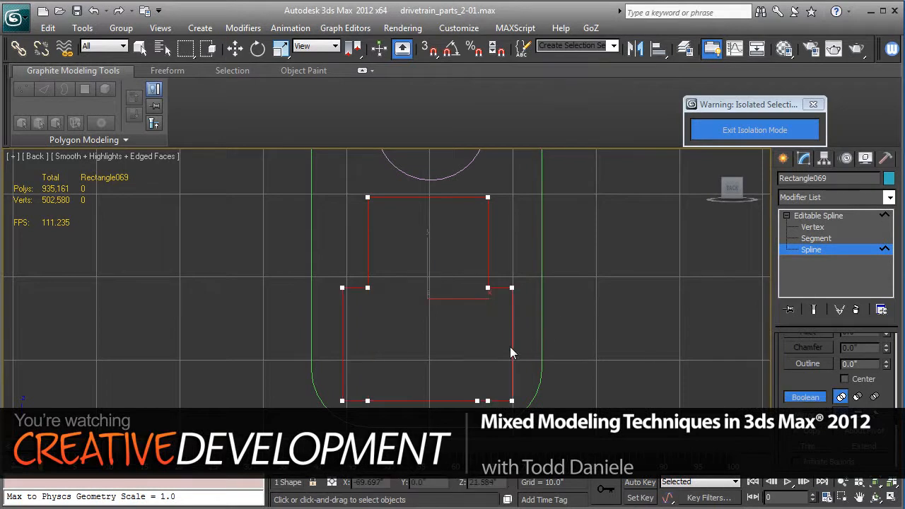
Step: Fillet the two inner shoulder vertices of the stepped outline until the arcs span the ledges
{"action": "left_click", "coordinate": [812, 227]}
{"action": "scroll", "coordinate": [581, 344], "scroll_direction": "up", "scroll_amount": 3}
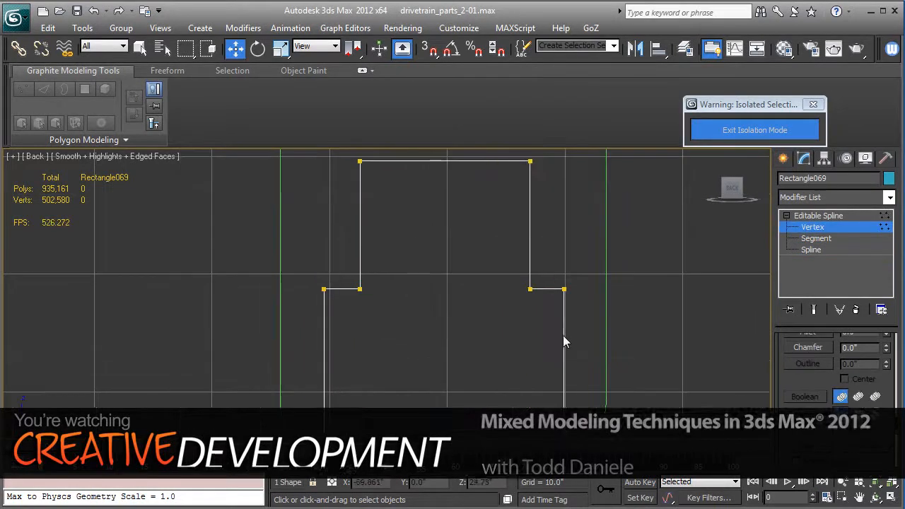
{"action": "middle_click_drag", "start_coordinate": [516, 284], "coordinate": [499, 238]}
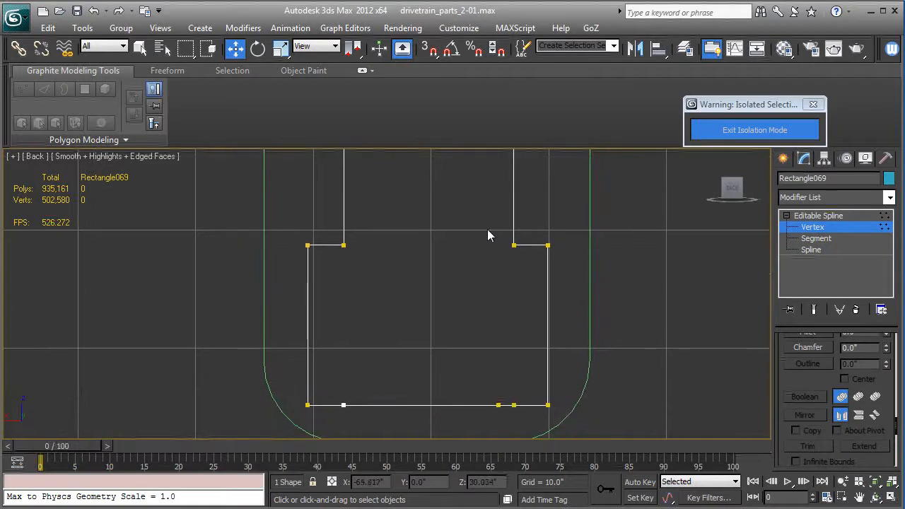
{"action": "left_click_drag", "start_coordinate": [531, 295], "coordinate": [532, 295]}
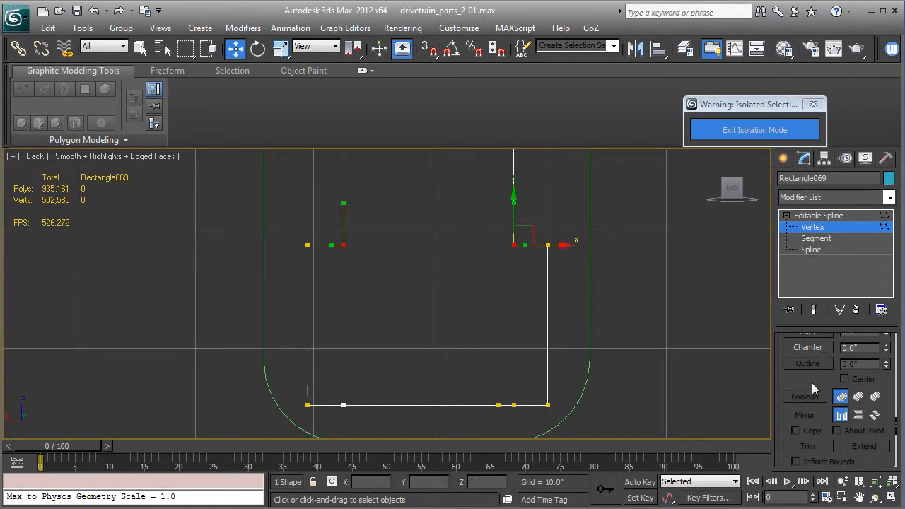
{"action": "scroll", "coordinate": [815, 409], "scroll_direction": "up", "scroll_amount": 3}
{"action": "left_click_drag", "start_coordinate": [888, 398], "coordinate": [886, 376]}
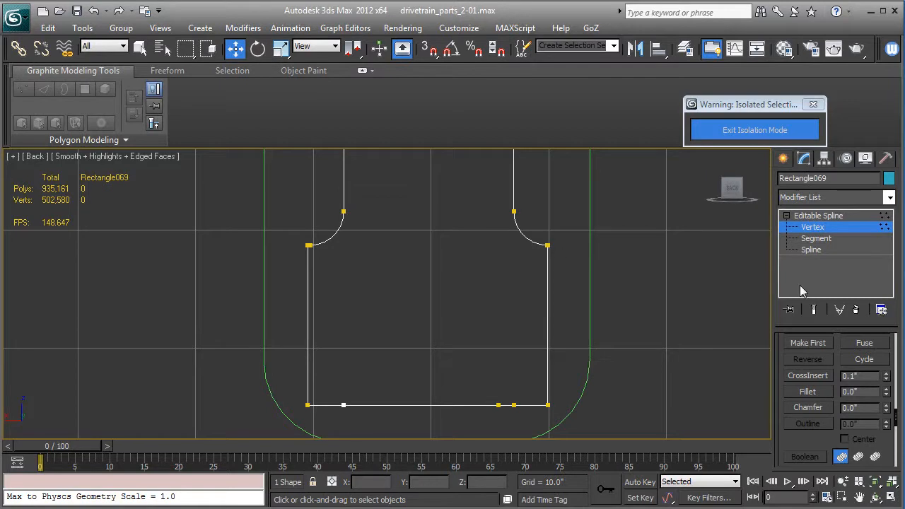
Step: Weld the doubled vertices at the outer shoulder corner on each side of the outline
{"action": "scroll", "coordinate": [820, 449], "scroll_direction": "up", "scroll_amount": 2}
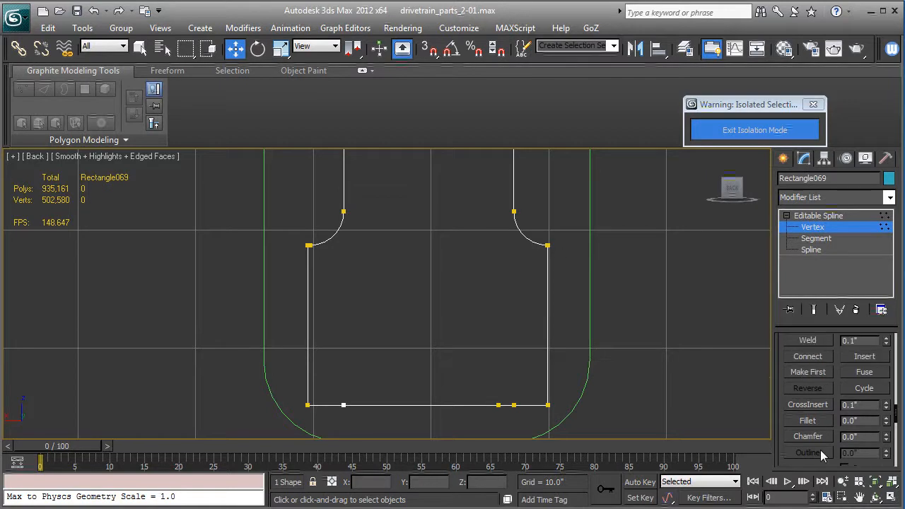
{"action": "left_click_drag", "start_coordinate": [515, 237], "coordinate": [585, 272]}
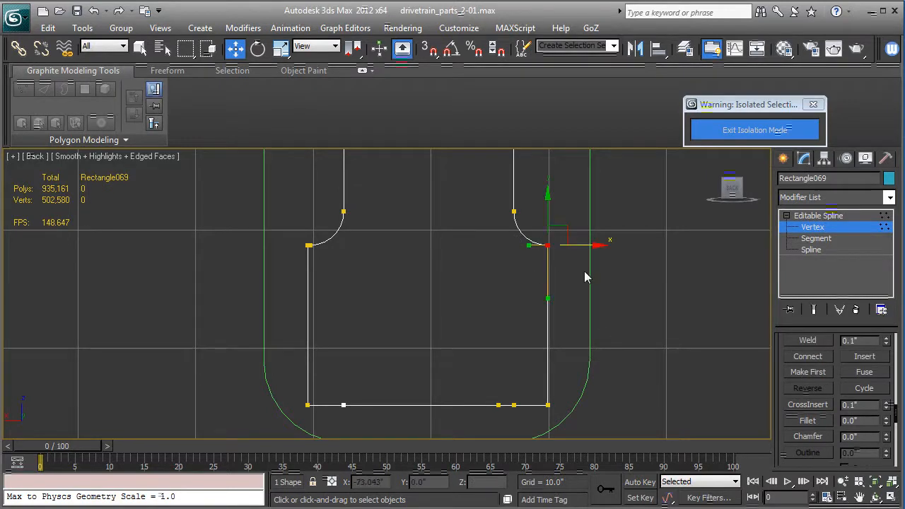
{"action": "left_click", "coordinate": [806, 340]}
{"action": "left_click_drag", "start_coordinate": [299, 234], "coordinate": [322, 255]}
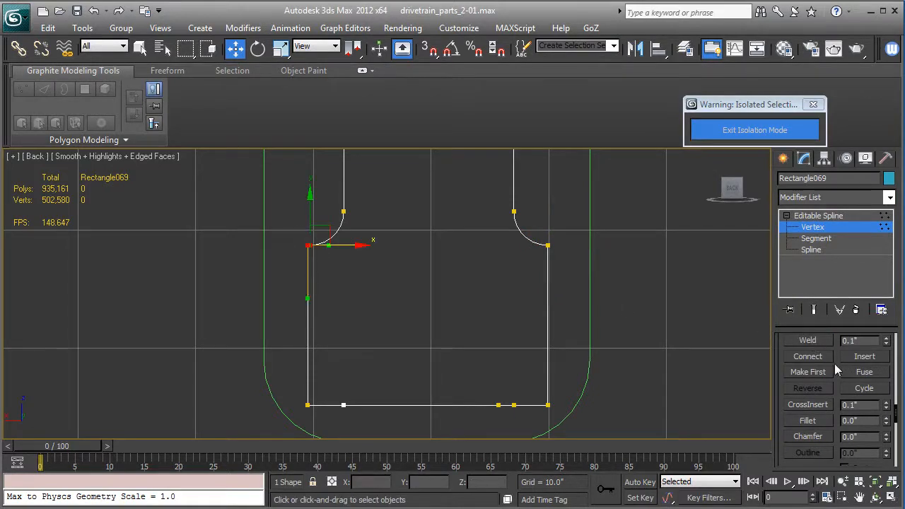
{"action": "left_click", "coordinate": [807, 340]}
Step: Fillet both outer shoulder vertices by 4.0" to form smooth S-curved transitions
{"action": "middle_click_drag", "start_coordinate": [469, 280], "coordinate": [456, 296]}
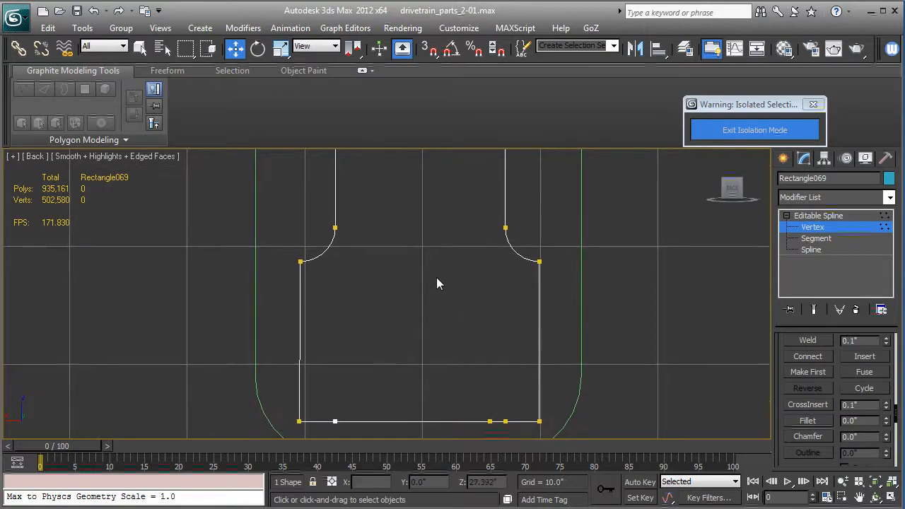
{"action": "left_click_drag", "start_coordinate": [448, 271], "coordinate": [276, 259]}
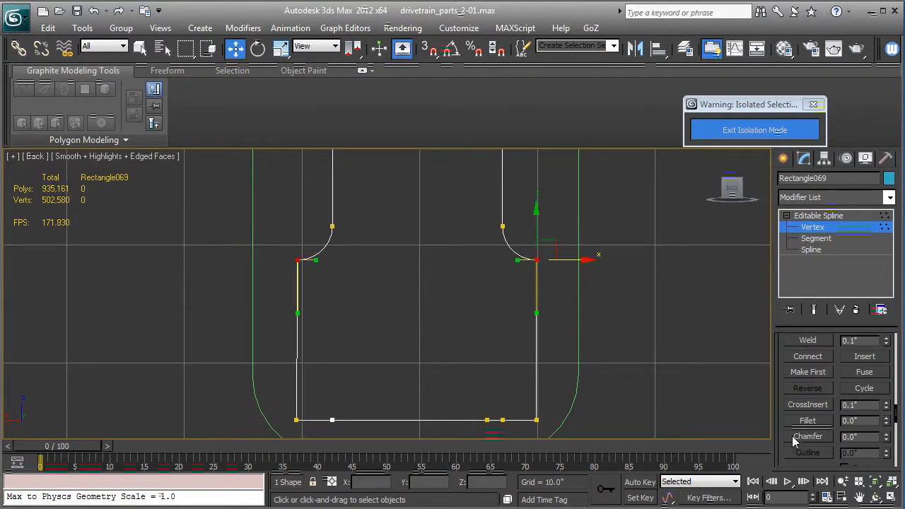
{"action": "mouse_move", "coordinate": [888, 424]}
{"action": "left_mouse_down"}
{"action": "mouse_move", "coordinate": [888, 413]}
{"action": "mouse_move", "coordinate": [886, 421]}
{"action": "left_mouse_up"}
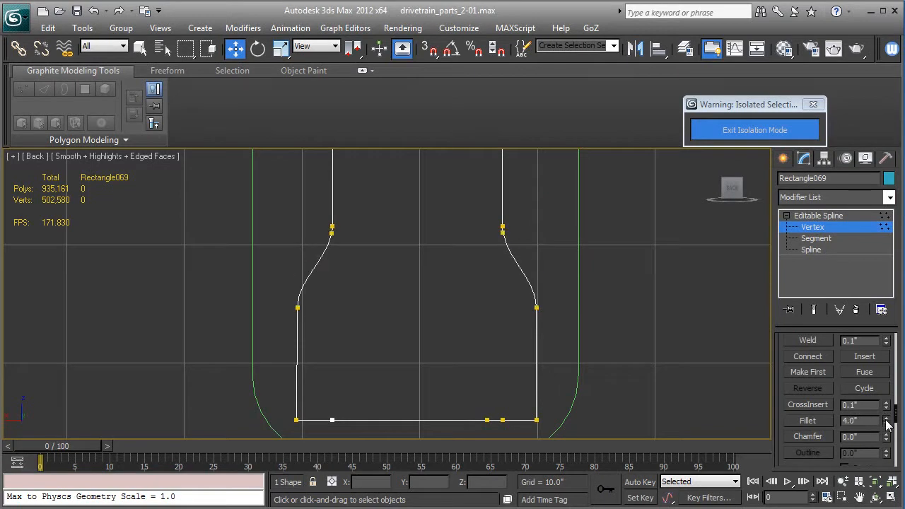
Step: Delete the extra vertices along the outline's bottom edge, keeping only the two corner vertices
{"action": "middle_click_drag", "start_coordinate": [528, 317], "coordinate": [535, 314]}
{"action": "middle_click_drag", "start_coordinate": [498, 349], "coordinate": [503, 303]}
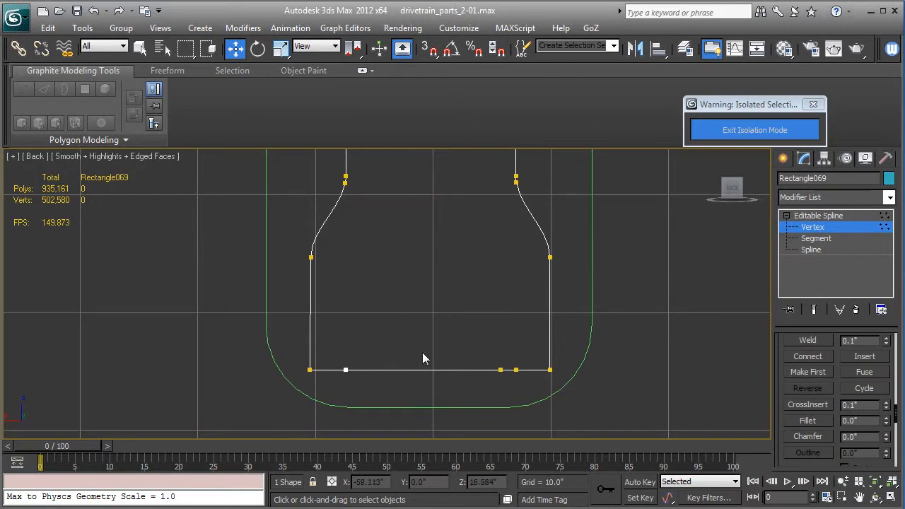
{"action": "left_click_drag", "start_coordinate": [326, 345], "coordinate": [528, 406]}
{"action": "key", "text": "Delete"}
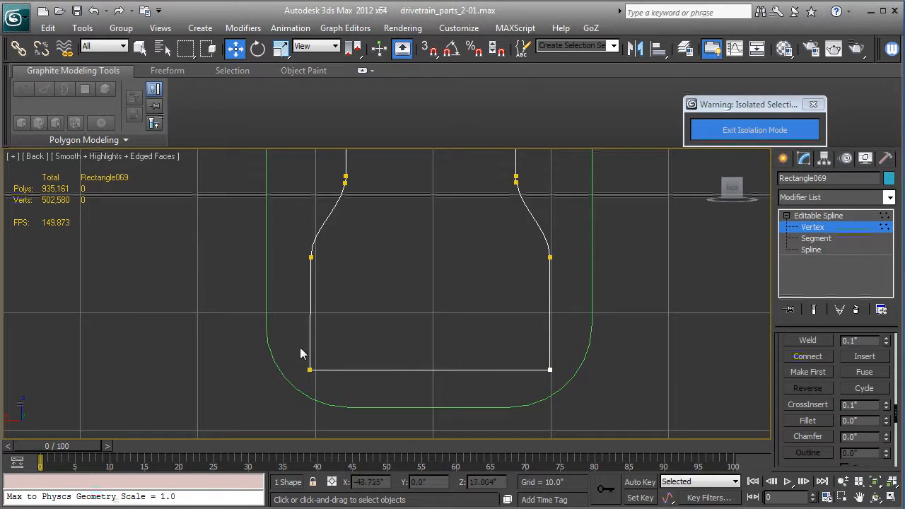
Step: Fillet the two bottom corner vertices of the outline by 5.0"
{"action": "middle_click_drag", "start_coordinate": [291, 340], "coordinate": [260, 388]}
{"action": "middle_click_drag", "start_coordinate": [333, 261], "coordinate": [363, 236]}
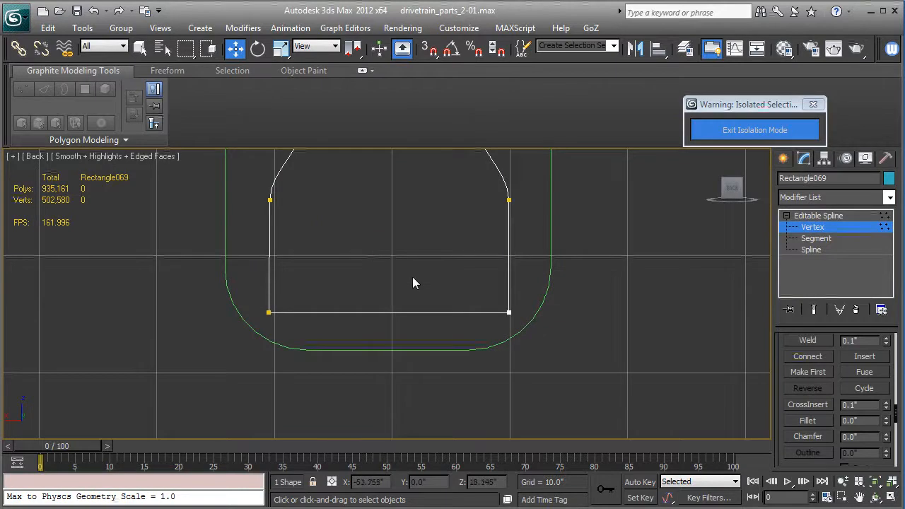
{"action": "left_click_drag", "start_coordinate": [608, 382], "coordinate": [608, 383]}
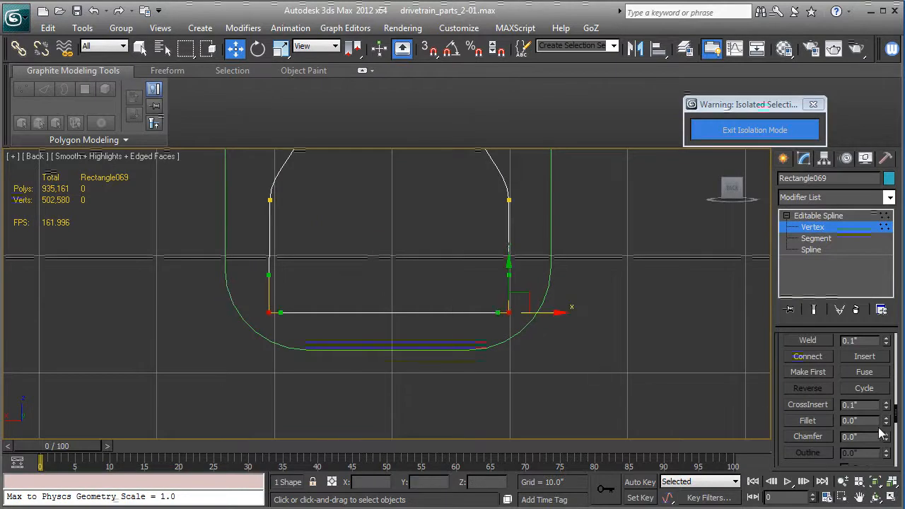
{"action": "left_click_drag", "start_coordinate": [887, 420], "coordinate": [886, 420]}
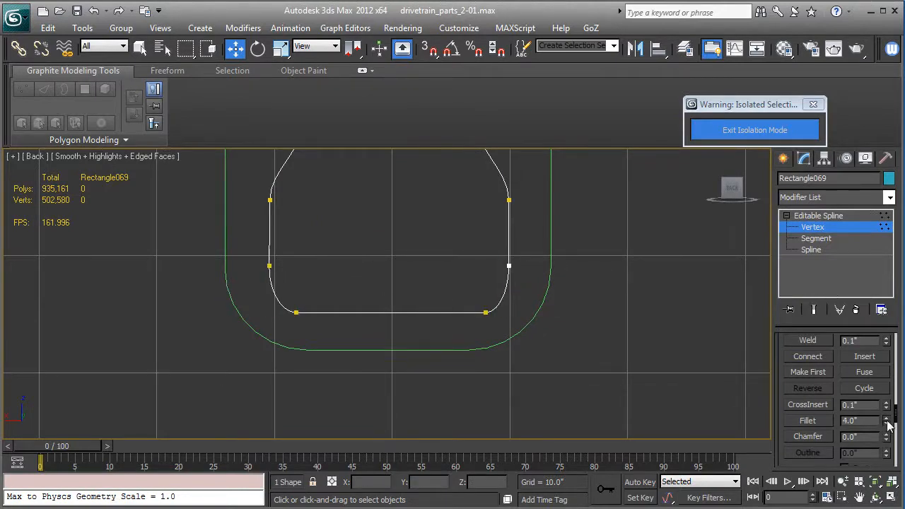
{"action": "left_click", "coordinate": [886, 418]}
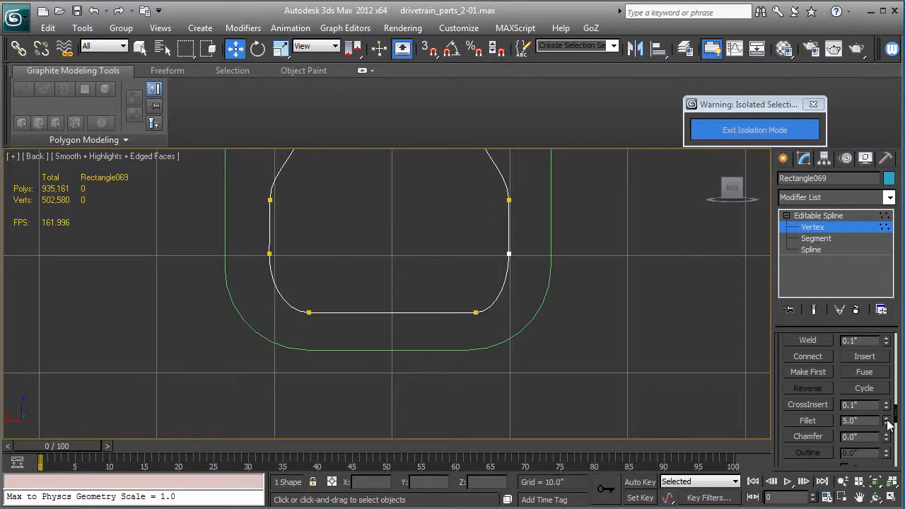
Step: Fillet the two top corner vertices of the stepped outline into rounded corners
{"action": "middle_click_drag", "start_coordinate": [447, 233], "coordinate": [466, 408]}
{"action": "left_click_drag", "start_coordinate": [289, 185], "coordinate": [519, 246]}
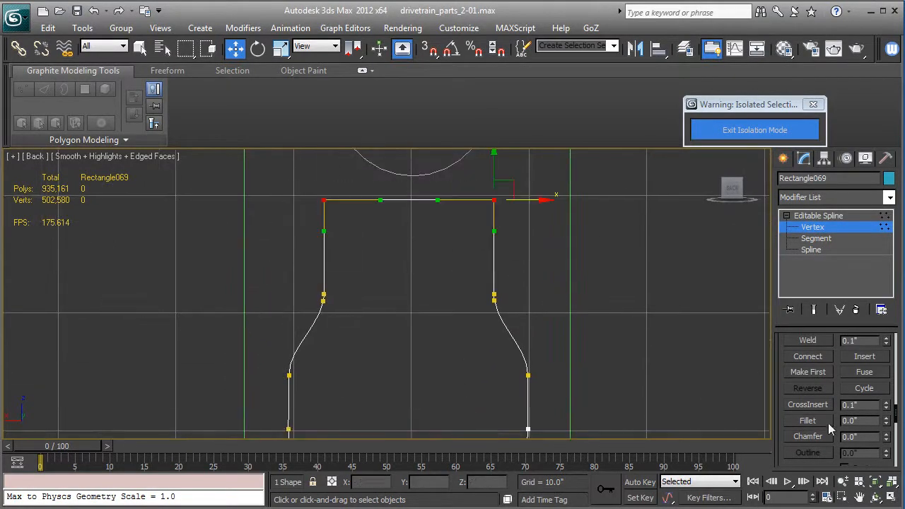
{"action": "left_click_drag", "start_coordinate": [886, 421], "coordinate": [889, 423]}
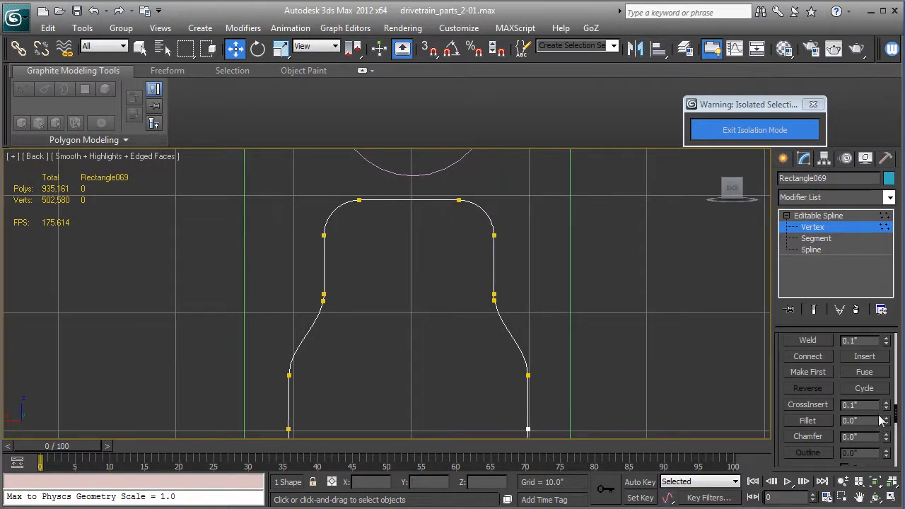
Step: Attach the slot-shaped and bottle-shaped splines to the outer rounded rectangle so all three outlines form one shape
{"action": "left_click", "coordinate": [817, 215]}
{"action": "scroll", "coordinate": [461, 249], "scroll_direction": "down", "scroll_amount": 6}
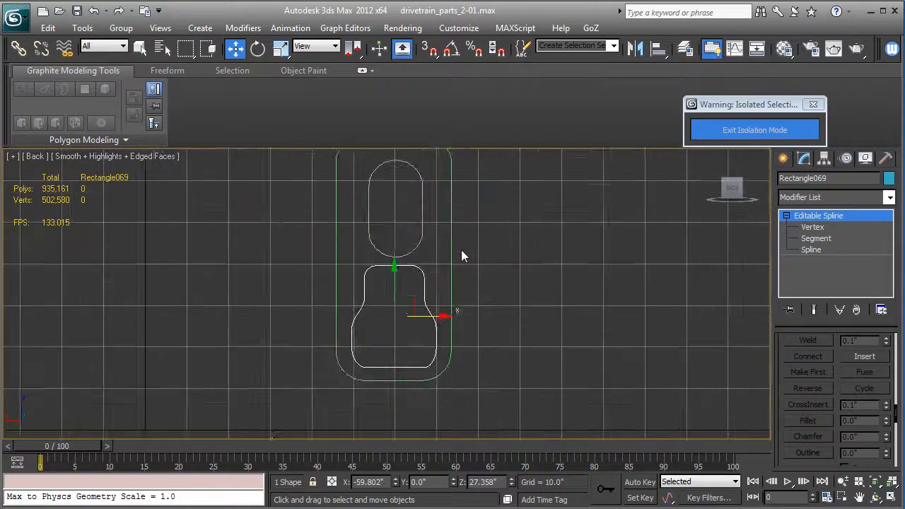
{"action": "key", "text": "p"}
{"action": "scroll", "coordinate": [457, 294], "scroll_direction": "up", "scroll_amount": 5}
{"action": "scroll", "coordinate": [418, 309], "scroll_direction": "down", "scroll_amount": 10}
{"action": "key", "text": "F3"}
{"action": "mouse_move", "coordinate": [418, 309]}
{"action": "middle_mouse_down"}
{"action": "mouse_move", "coordinate": [420, 332]}
{"action": "mouse_move", "coordinate": [374, 337]}
{"action": "mouse_move", "coordinate": [372, 321]}
{"action": "mouse_move", "coordinate": [355, 375]}
{"action": "mouse_move", "coordinate": [462, 330]}
{"action": "mouse_move", "coordinate": [418, 331]}
{"action": "mouse_move", "coordinate": [422, 303]}
{"action": "middle_mouse_up"}
{"action": "key", "text": "F3"}
{"action": "scroll", "coordinate": [355, 362], "scroll_direction": "up", "scroll_amount": 2}
{"action": "scroll", "coordinate": [355, 362], "scroll_direction": "down", "scroll_amount": 2}
{"action": "key", "text": "F4"}
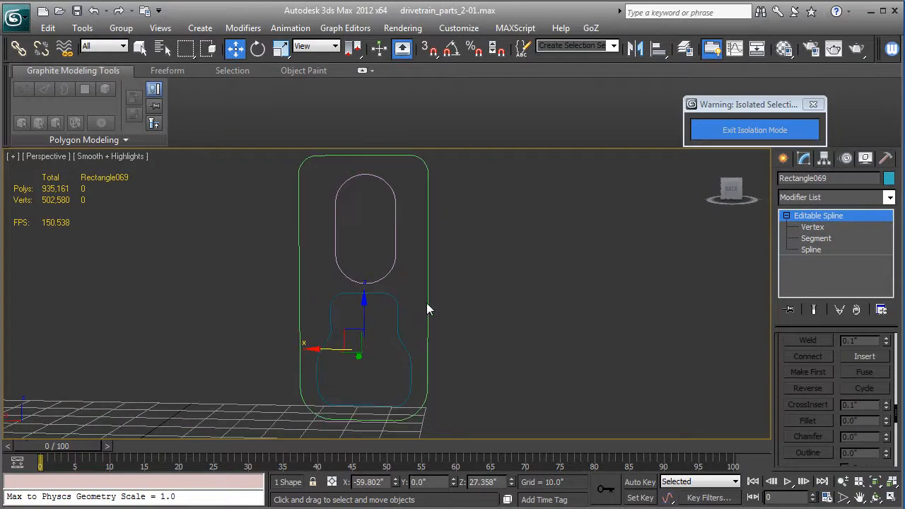
{"action": "left_click", "coordinate": [427, 304]}
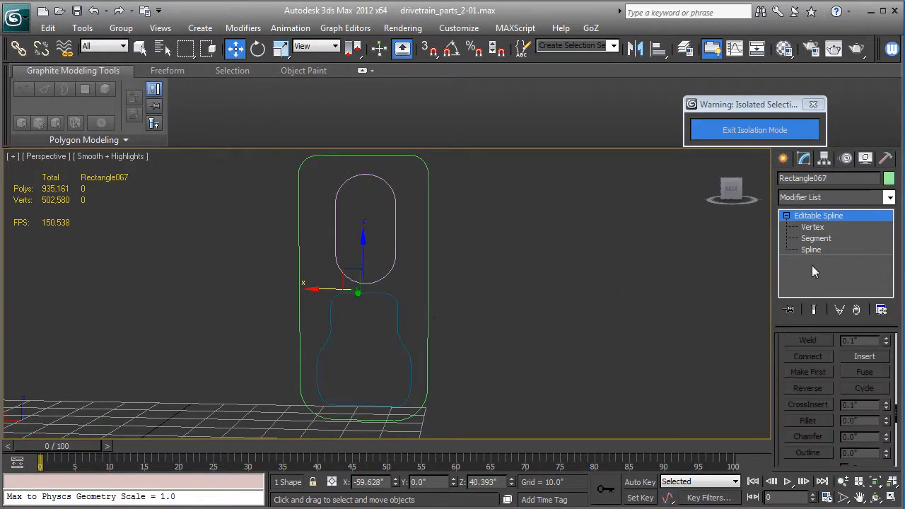
{"action": "scroll", "coordinate": [778, 353], "scroll_direction": "up", "scroll_amount": 5}
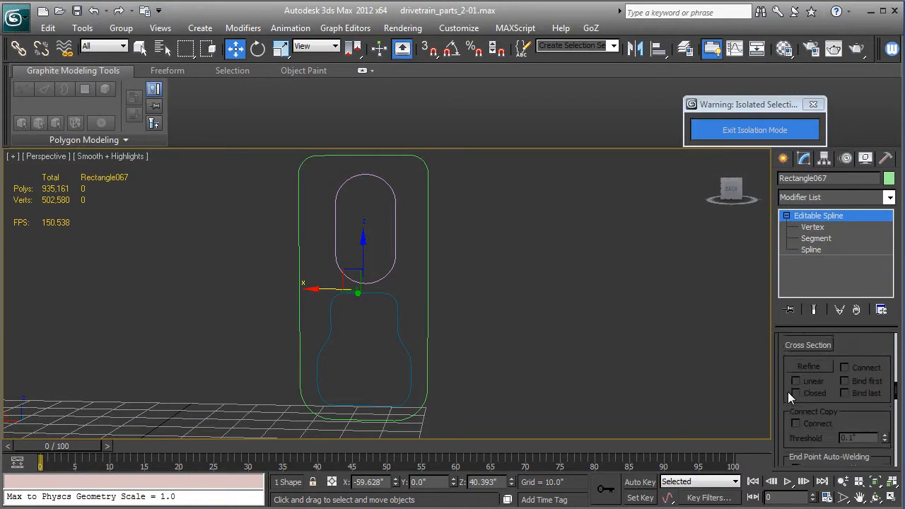
{"action": "left_click", "coordinate": [806, 398]}
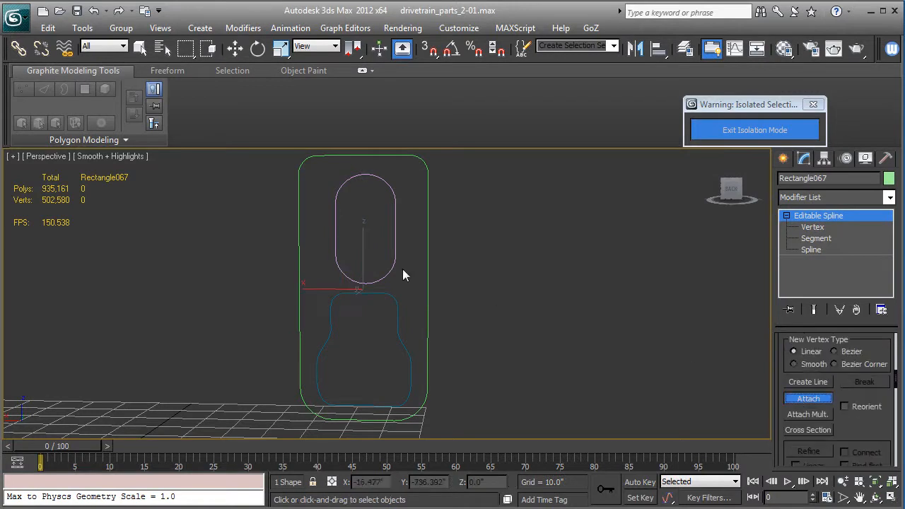
{"action": "left_click", "coordinate": [395, 305]}
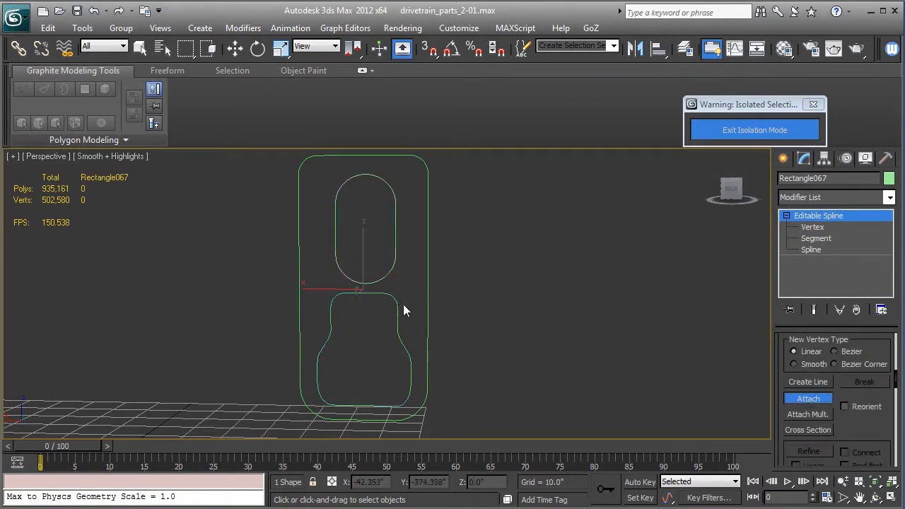
{"action": "left_click", "coordinate": [808, 398]}
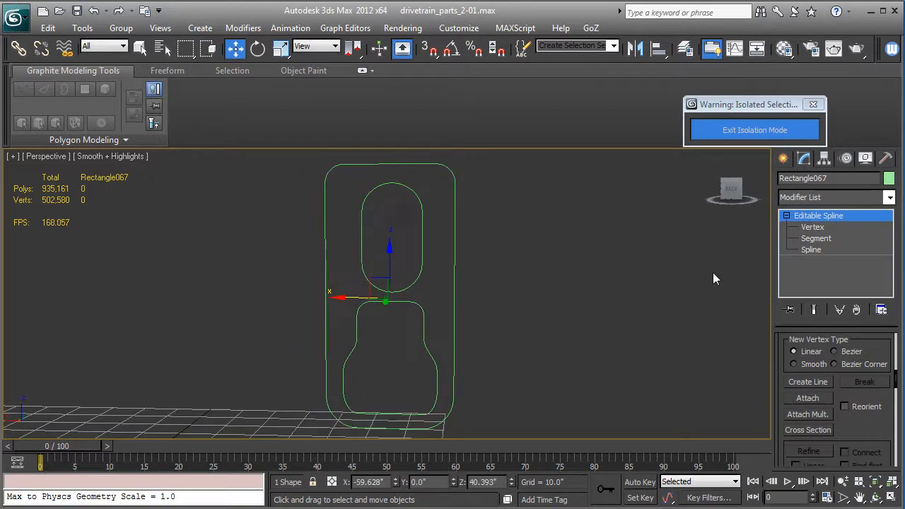
Step: Refine the outer outline with one new vertex about midway along each of its two long sides
{"action": "left_click", "coordinate": [814, 226]}
{"action": "scroll", "coordinate": [868, 385], "scroll_direction": "down", "scroll_amount": 1}
{"action": "left_click", "coordinate": [819, 439]}
{"action": "left_click", "coordinate": [455, 276]}
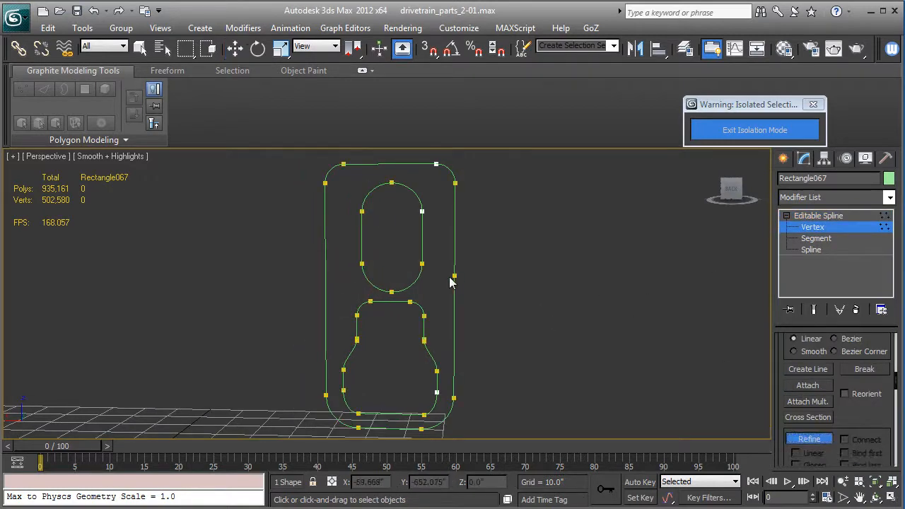
{"action": "left_click", "coordinate": [326, 277]}
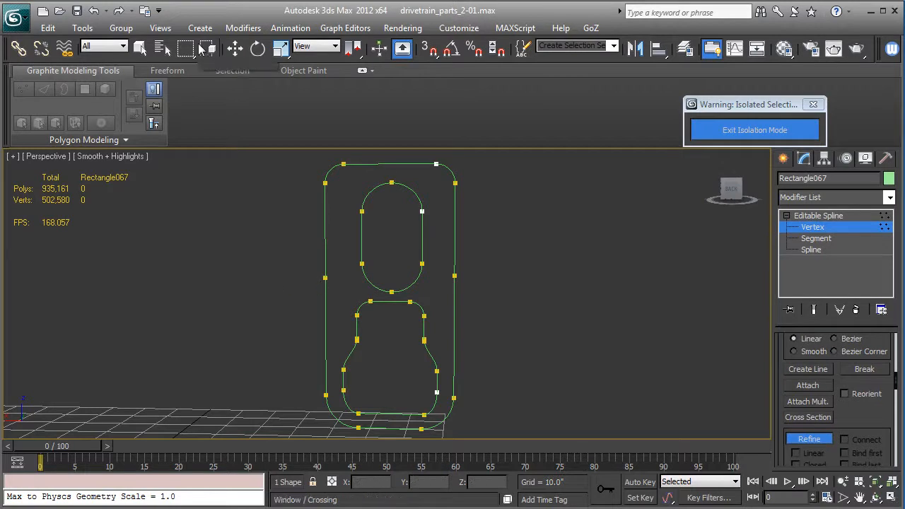
Step: Move the outer outline's upper and mid-side vertices inward on both sides so the lower half tapers, then leave vertex editing
{"action": "left_click", "coordinate": [235, 48]}
{"action": "left_click_drag", "start_coordinate": [349, 281], "coordinate": [356, 280]}
{"action": "left_click_drag", "start_coordinate": [300, 172], "coordinate": [307, 171]}
{"action": "left_click_drag", "start_coordinate": [487, 281], "coordinate": [489, 280]}
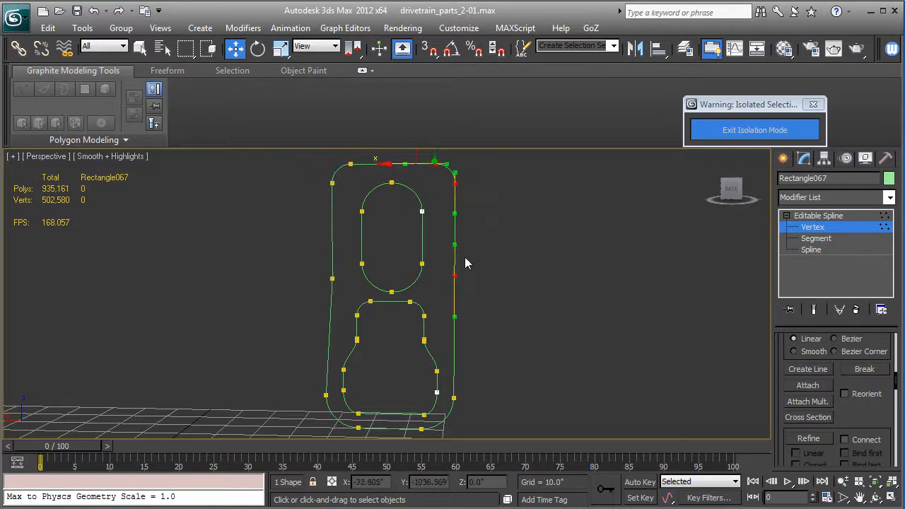
{"action": "left_click_drag", "start_coordinate": [396, 163], "coordinate": [392, 163]}
{"action": "scroll", "coordinate": [401, 167], "scroll_direction": "up", "scroll_amount": 2}
{"action": "middle_click_drag", "start_coordinate": [401, 169], "coordinate": [402, 235]}
{"action": "scroll", "coordinate": [463, 297], "scroll_direction": "down", "scroll_amount": 2}
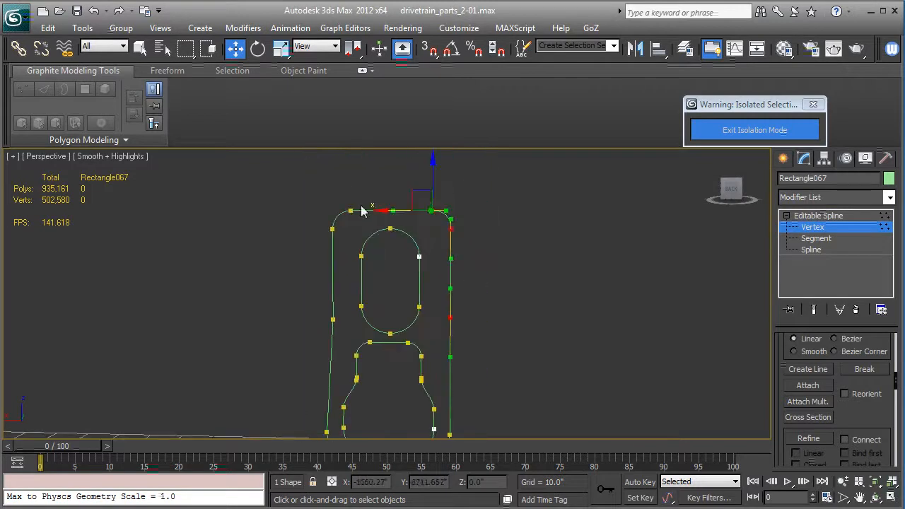
{"action": "left_click_drag", "start_coordinate": [378, 213], "coordinate": [377, 212]}
{"action": "middle_click_drag", "start_coordinate": [497, 283], "coordinate": [512, 198]}
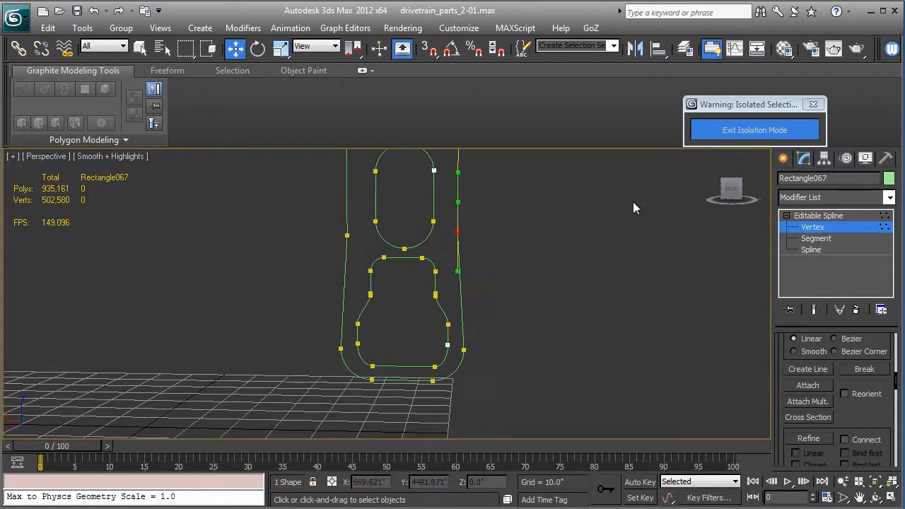
{"action": "left_click", "coordinate": [818, 216]}
{"action": "scroll", "coordinate": [594, 267], "scroll_direction": "down", "scroll_amount": 3}
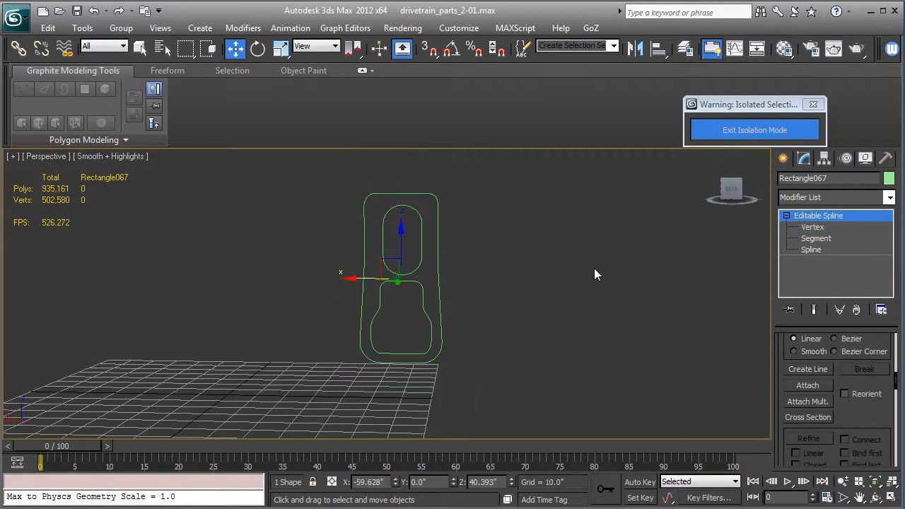
Step: Apply a Bevel modifier to the combined spline shape
{"action": "scroll", "coordinate": [594, 267], "scroll_direction": "up", "scroll_amount": 3}
{"action": "mouse_move", "coordinate": [594, 267]}
{"action": "middle_mouse_down", "text": "alt"}
{"action": "mouse_move", "coordinate": [499, 295]}
{"action": "mouse_move", "coordinate": [506, 346]}
{"action": "middle_mouse_up", "text": "alt"}
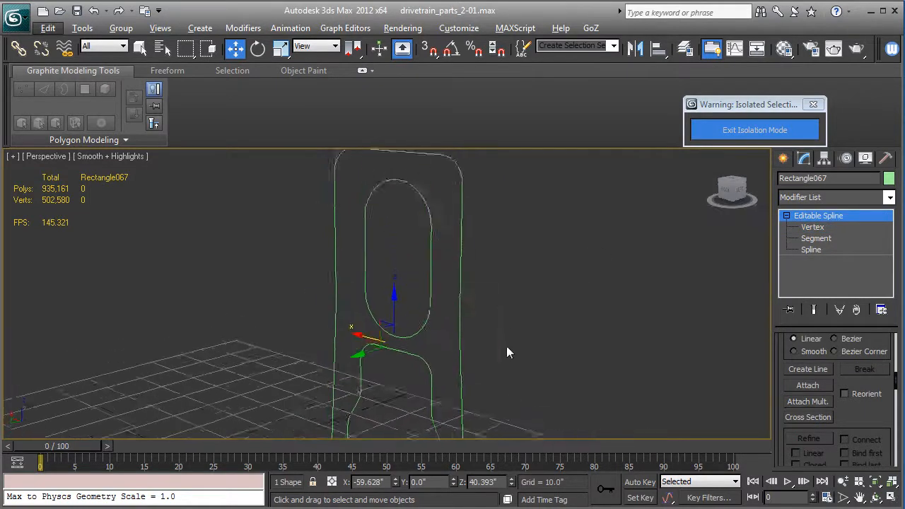
{"action": "scroll", "coordinate": [507, 345], "scroll_direction": "down", "scroll_amount": 2}
{"action": "key", "text": "F3"}
{"action": "key", "text": "F4"}
{"action": "left_click", "coordinate": [802, 196]}
{"action": "key", "text": "b"}
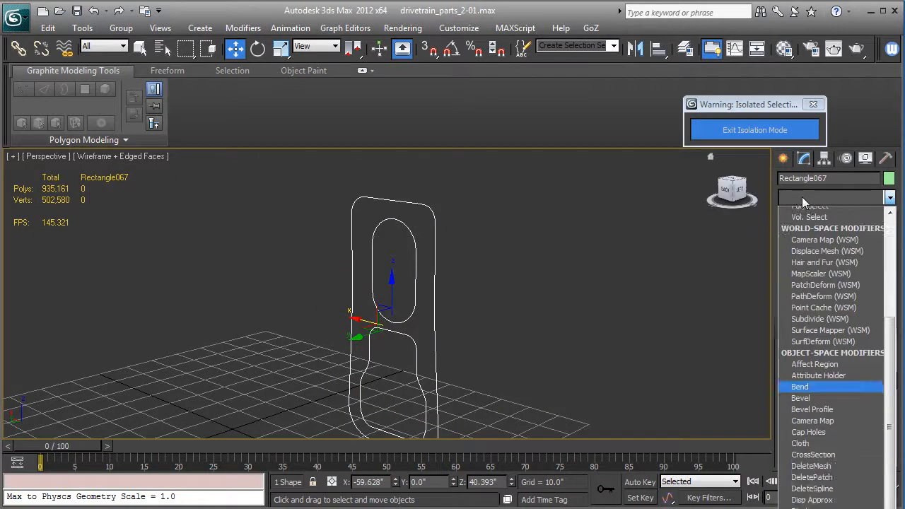
{"action": "left_click", "coordinate": [805, 224]}
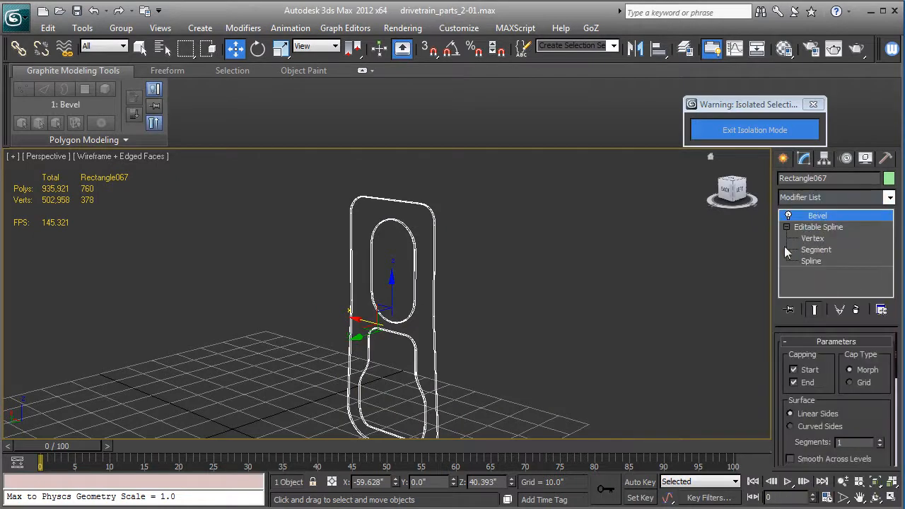
Step: Set the Bevel's Level 1 height to 1.25" to thicken the frame
{"action": "key", "text": "F3"}
{"action": "scroll", "coordinate": [598, 332], "scroll_direction": "up", "scroll_amount": 3}
{"action": "mouse_move", "coordinate": [596, 330]}
{"action": "middle_mouse_down", "text": "alt"}
{"action": "mouse_move", "coordinate": [476, 352]}
{"action": "mouse_move", "coordinate": [507, 343]}
{"action": "mouse_move", "coordinate": [514, 397]}
{"action": "mouse_move", "coordinate": [545, 361]}
{"action": "middle_mouse_up", "text": "alt"}
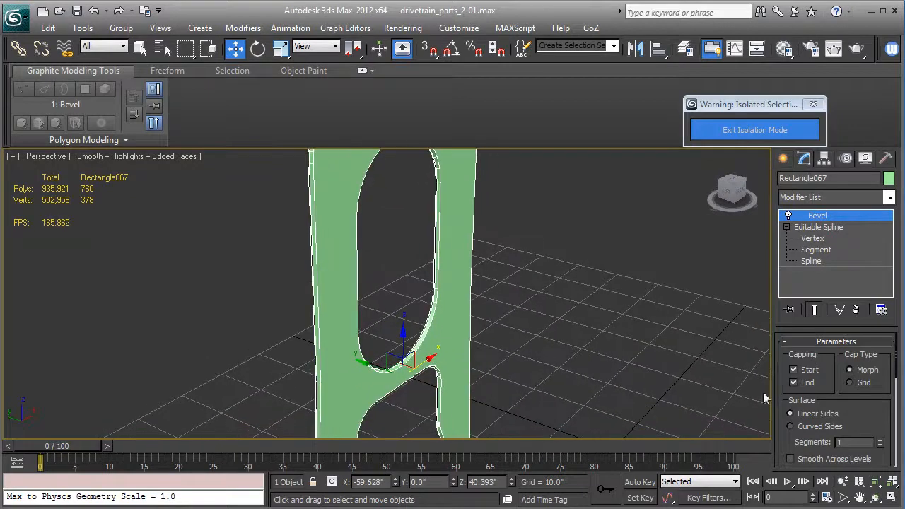
{"action": "scroll", "coordinate": [858, 415], "scroll_direction": "down", "scroll_amount": 6}
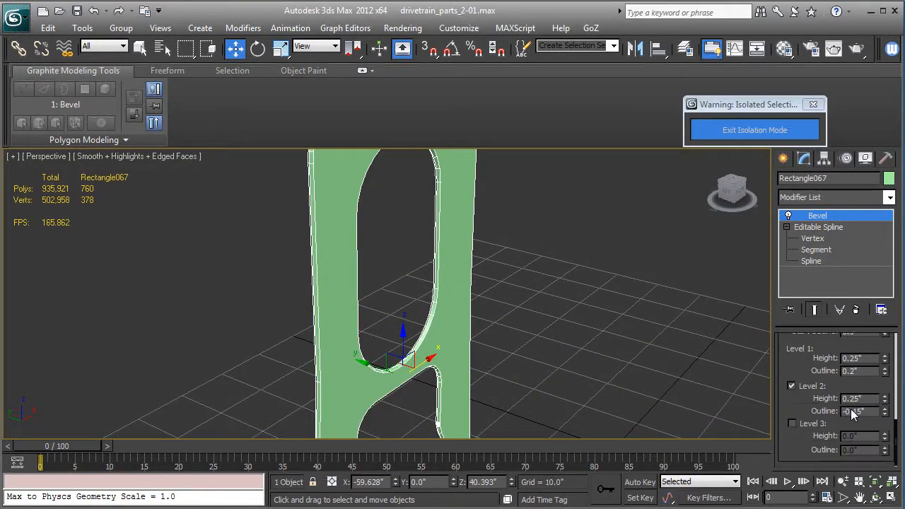
{"action": "left_click_drag", "start_coordinate": [887, 359], "coordinate": [887, 359]}
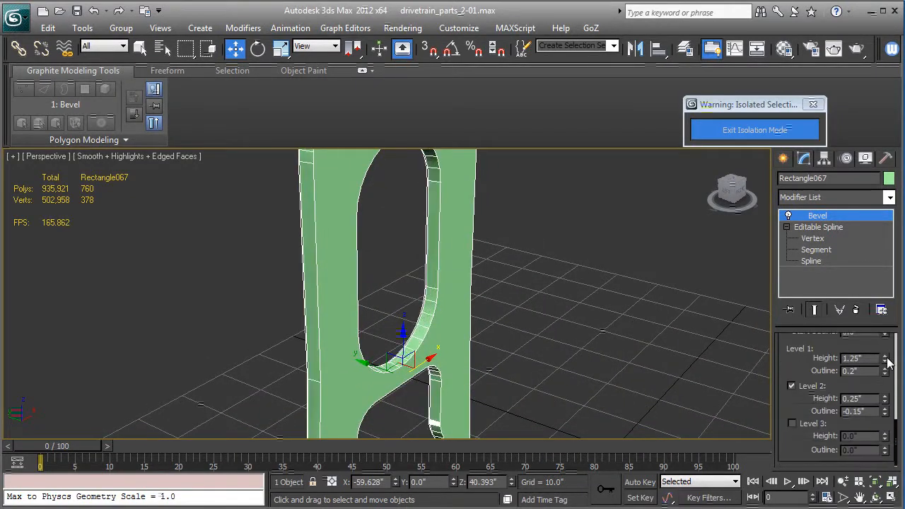
Step: Set the Bevel's Level 2 height to 0.75" and outline to -0.75" to widen the chamfered edge
{"action": "middle_click_drag", "start_coordinate": [742, 346], "coordinate": [598, 363], "text": "alt"}
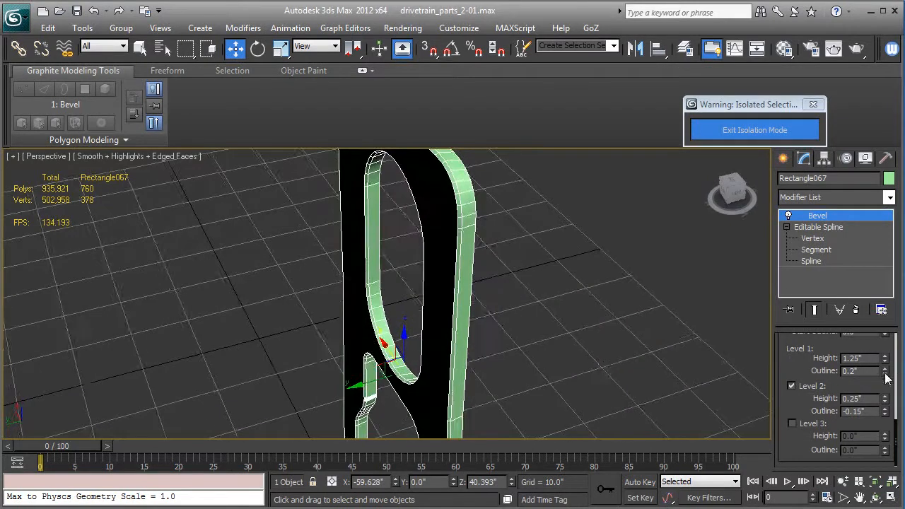
{"action": "left_click_drag", "start_coordinate": [884, 415], "coordinate": [884, 416]}
{"action": "middle_click_drag", "start_coordinate": [658, 375], "coordinate": [719, 394], "text": "alt"}
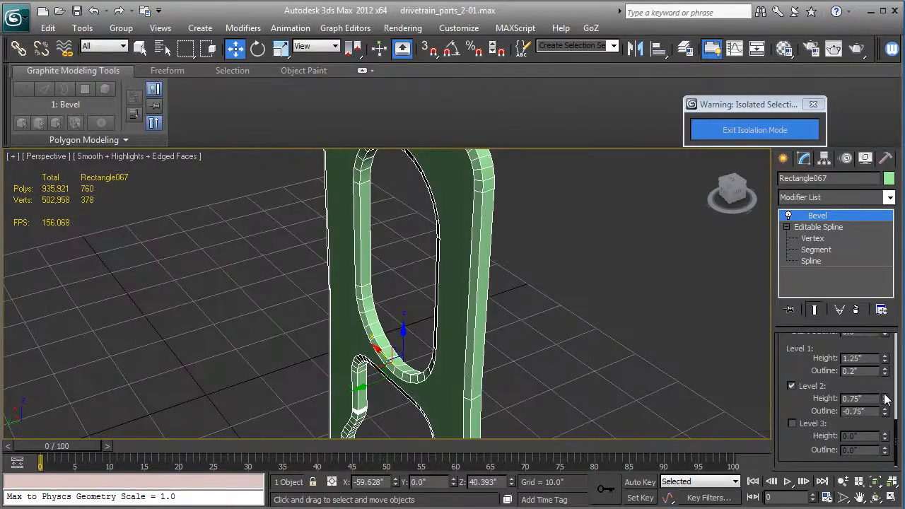
{"action": "left_click_drag", "start_coordinate": [884, 399], "coordinate": [884, 399]}
{"action": "middle_click_drag", "start_coordinate": [643, 346], "coordinate": [723, 243], "text": "alt"}
{"action": "scroll", "coordinate": [597, 282], "scroll_direction": "down", "scroll_amount": 3}
{"action": "key", "text": "F4"}
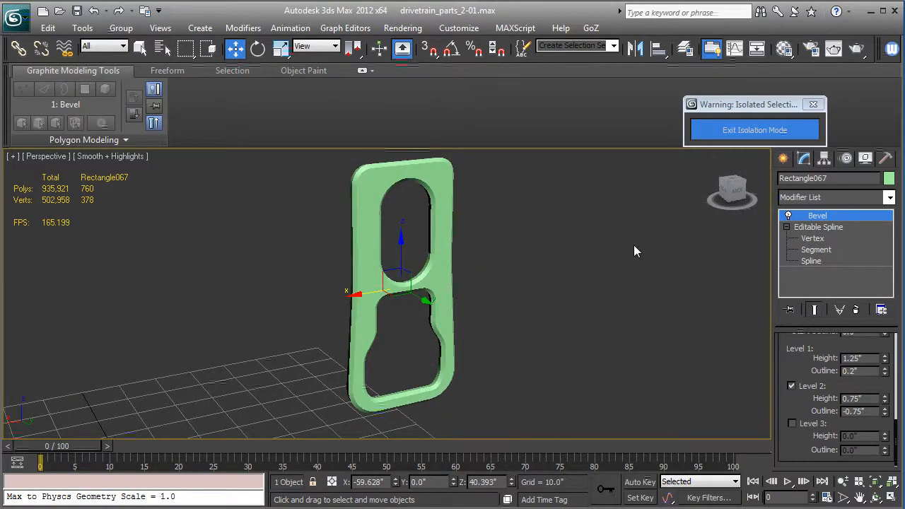
Step: Add an Edit Poly modifier above the Bevel on the frame
{"action": "middle_click_drag", "start_coordinate": [566, 262], "coordinate": [571, 256], "text": "alt"}
{"action": "left_click", "coordinate": [826, 199]}
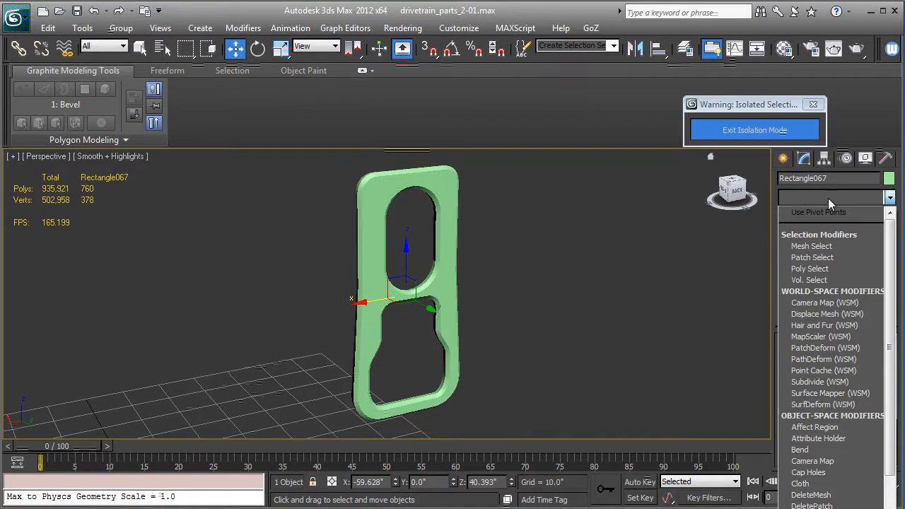
{"action": "key", "text": "e"}
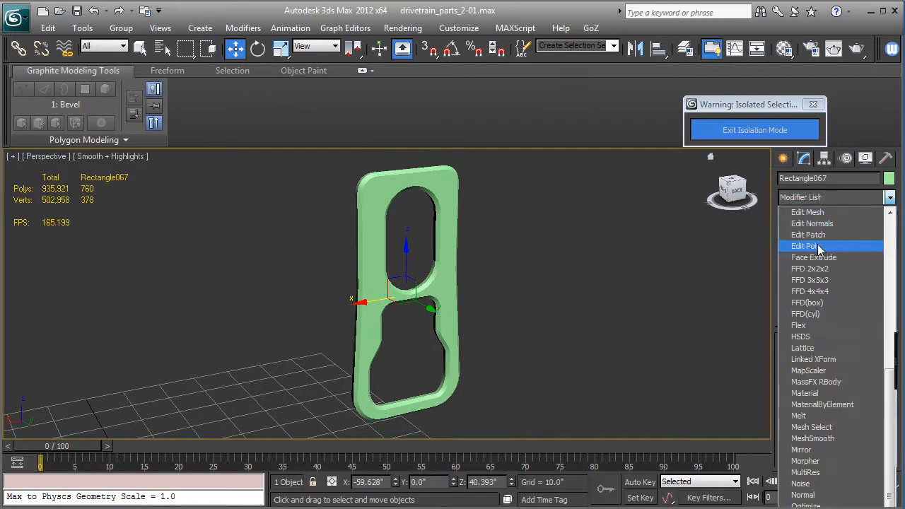
{"action": "left_click", "coordinate": [818, 246]}
{"action": "key", "text": "F4"}
{"action": "middle_click_drag", "start_coordinate": [560, 249], "coordinate": [593, 263]}
{"action": "scroll", "coordinate": [565, 274], "scroll_direction": "up", "scroll_amount": 3}
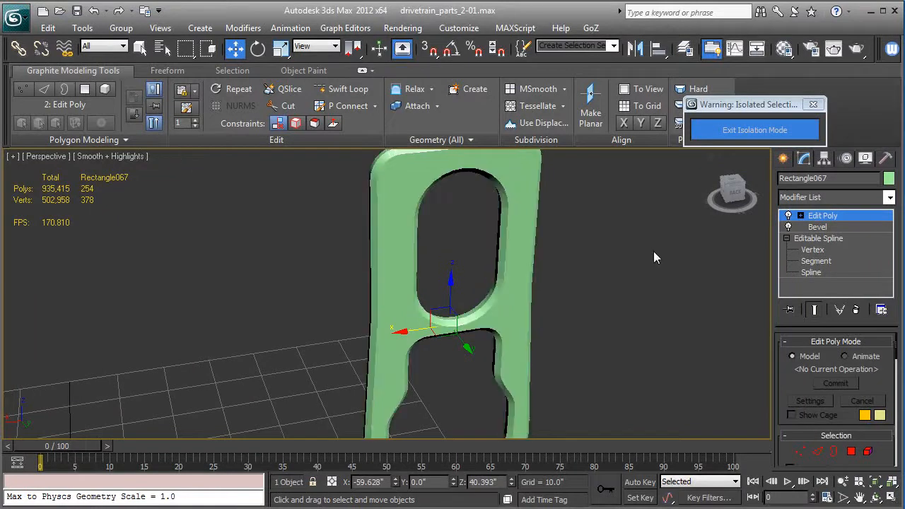
Step: Exit isolation mode and unhide all objects of the locomotive
{"action": "left_click", "coordinate": [754, 130]}
{"action": "middle_click_drag", "start_coordinate": [626, 260], "coordinate": [579, 268], "text": "alt"}
{"action": "scroll", "coordinate": [579, 268], "scroll_direction": "down", "scroll_amount": 2}
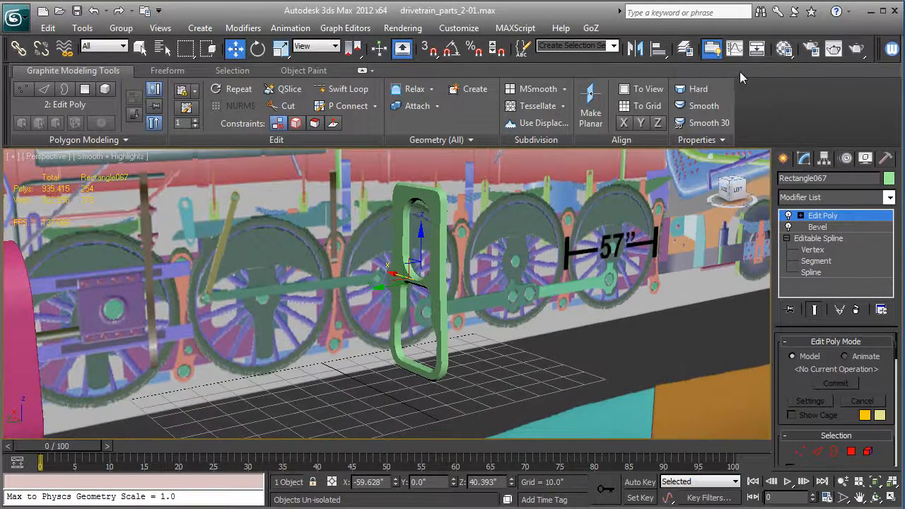
{"action": "left_click", "coordinate": [866, 159]}
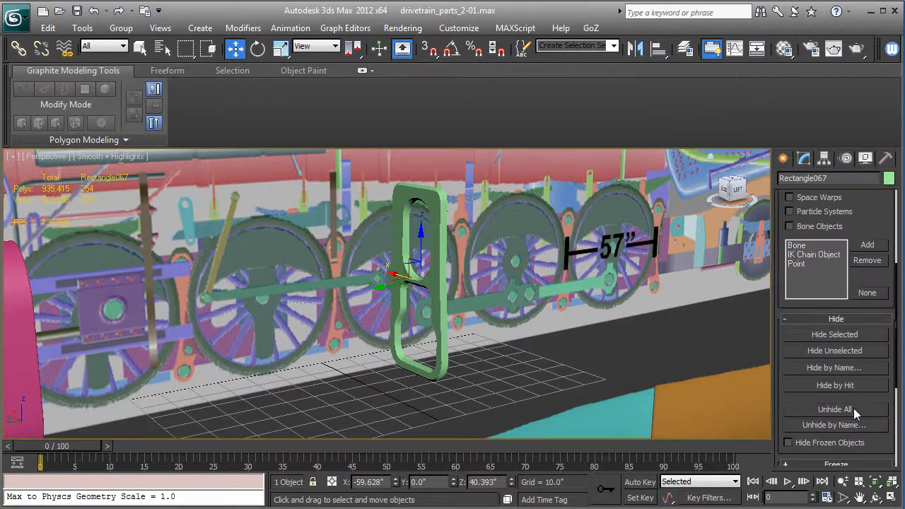
{"action": "left_click", "coordinate": [852, 409]}
{"action": "left_click", "coordinate": [523, 304]}
Step: Move the frame along the locomotive to Y 47.524" and align it behind the cylinder block at X -59.798"
{"action": "middle_click_drag", "start_coordinate": [522, 315], "coordinate": [286, 297], "text": "alt"}
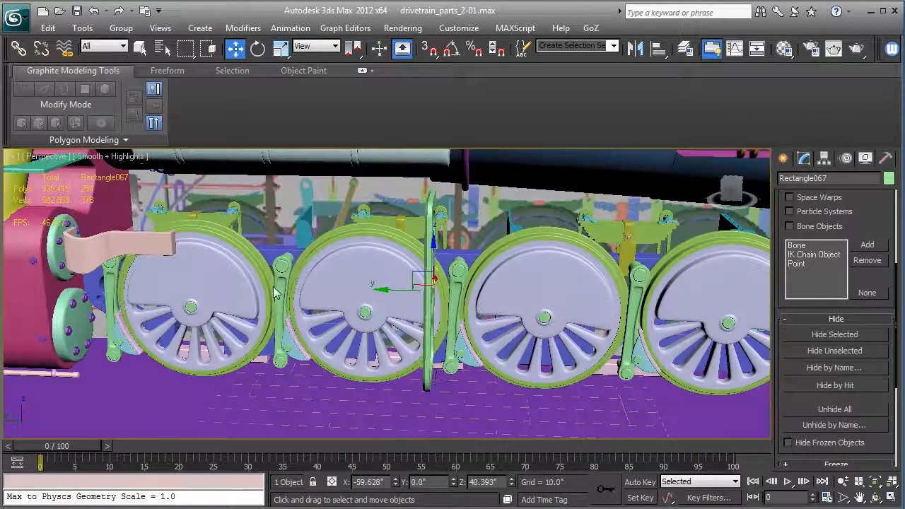
{"action": "left_click_drag", "start_coordinate": [393, 290], "coordinate": [233, 278]}
{"action": "middle_click_drag", "start_coordinate": [233, 275], "coordinate": [380, 285], "text": "alt"}
{"action": "key", "text": "k"}
{"action": "key", "text": "z"}
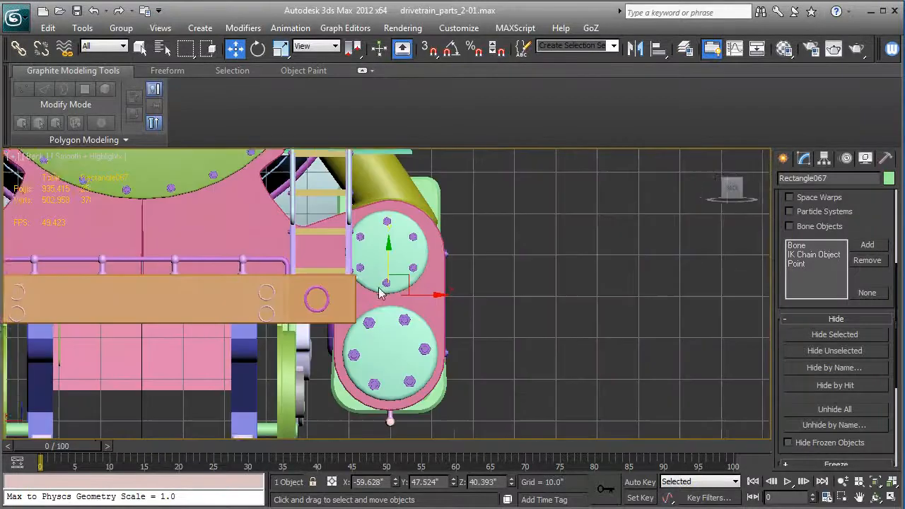
{"action": "key", "text": "F3"}
{"action": "left_click_drag", "start_coordinate": [457, 302], "coordinate": [458, 303]}
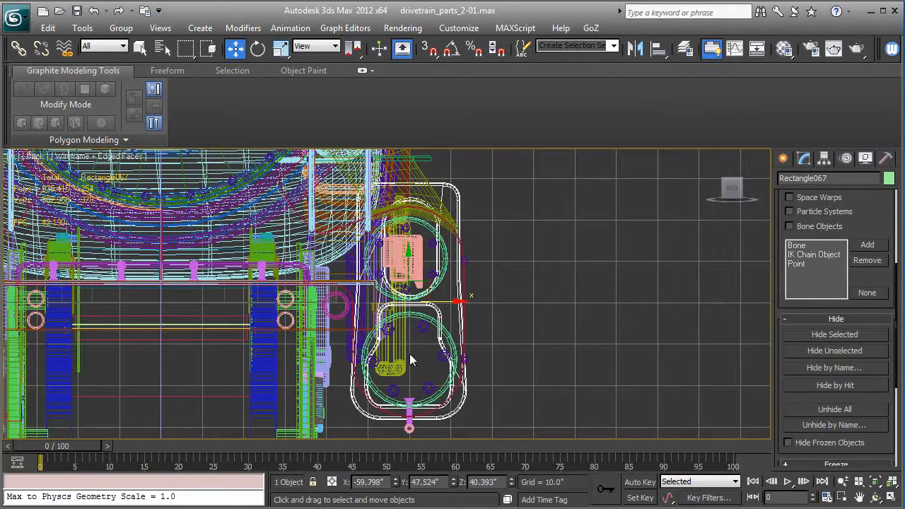
Step: Examine the frame's placement beside the driving wheels in the shaded perspective view
{"action": "key", "text": "p"}
{"action": "key", "text": "F3"}
{"action": "middle_click_drag", "start_coordinate": [495, 316], "coordinate": [445, 329], "text": "alt"}
{"action": "scroll", "coordinate": [445, 329], "scroll_direction": "down", "scroll_amount": 3}
{"action": "scroll", "coordinate": [445, 328], "scroll_direction": "up", "scroll_amount": 3}
{"action": "key", "text": "F4"}
{"action": "scroll", "coordinate": [445, 330], "scroll_direction": "up", "scroll_amount": 2}
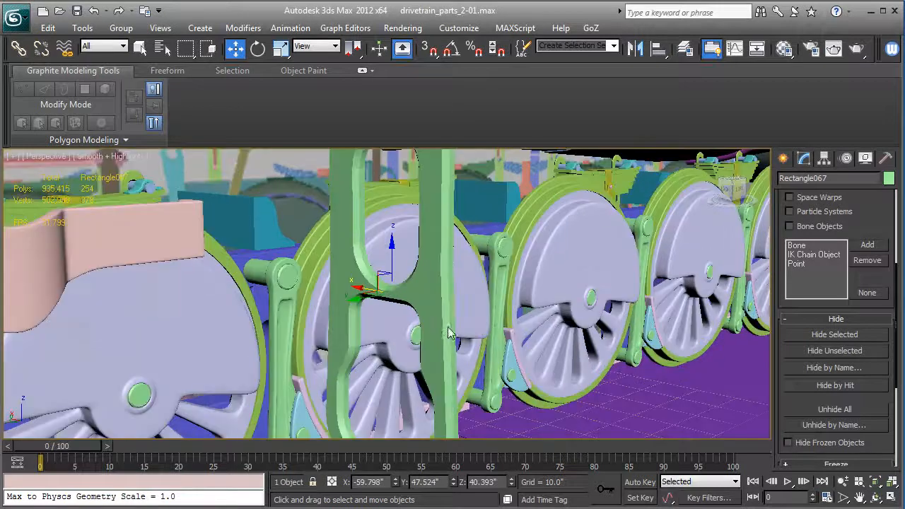
{"action": "middle_click_drag", "start_coordinate": [457, 292], "coordinate": [494, 316], "text": "alt"}
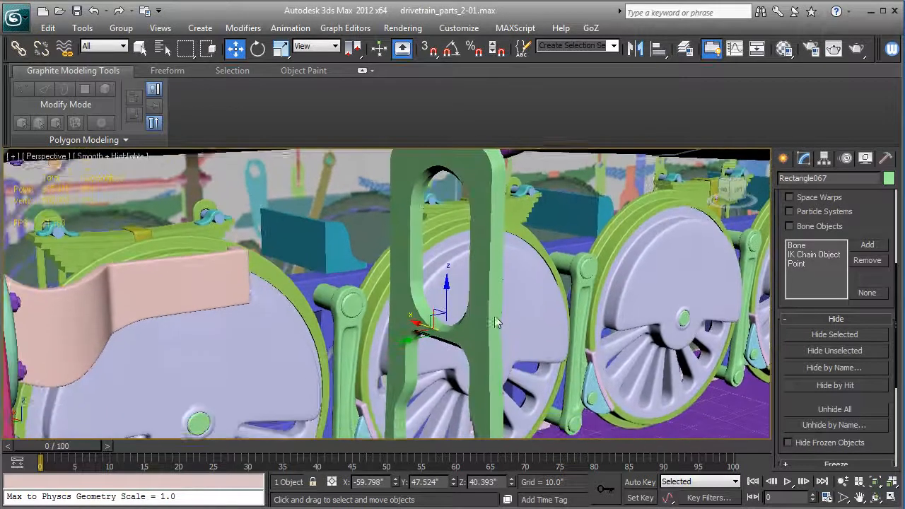
Step: Rename the frame object as Guide-01
{"action": "left_click", "coordinate": [784, 159]}
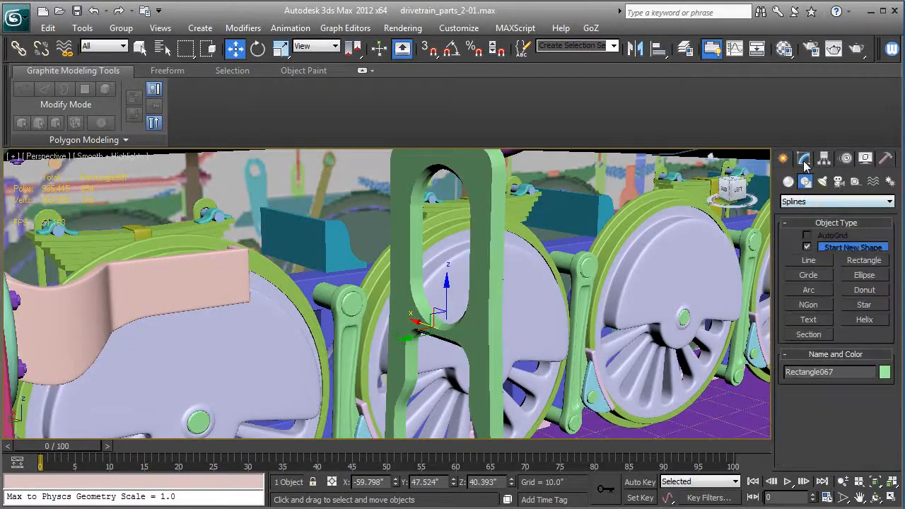
{"action": "left_click", "coordinate": [804, 160]}
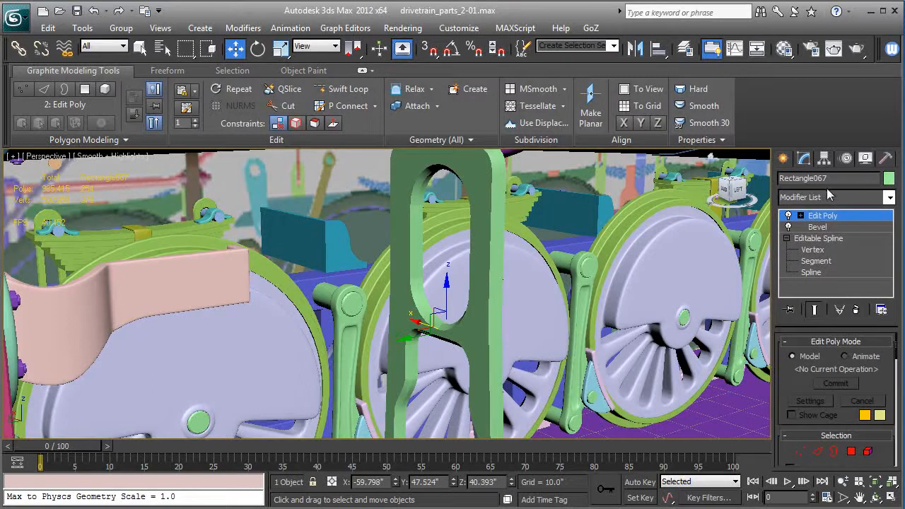
{"action": "left_click", "coordinate": [823, 178]}
{"action": "type", "text": "Guide-01"}
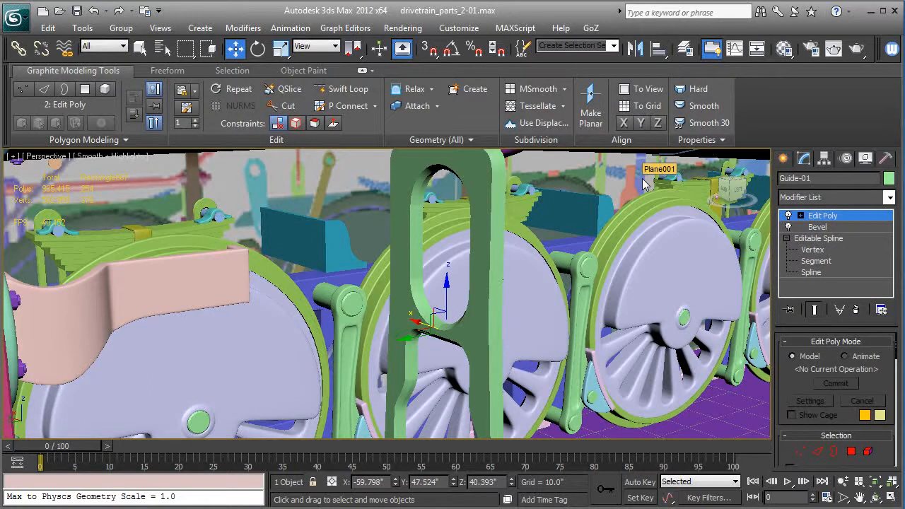
{"action": "middle_click_drag", "start_coordinate": [324, 338], "coordinate": [430, 327]}
{"action": "scroll", "coordinate": [369, 328], "scroll_direction": "down", "scroll_amount": 3}
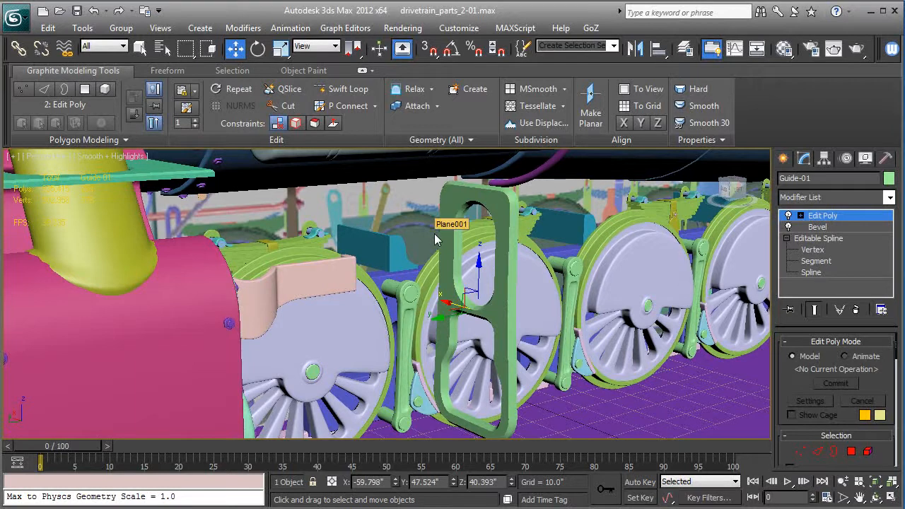
{"action": "middle_click_drag", "start_coordinate": [473, 310], "coordinate": [535, 310], "text": "alt"}
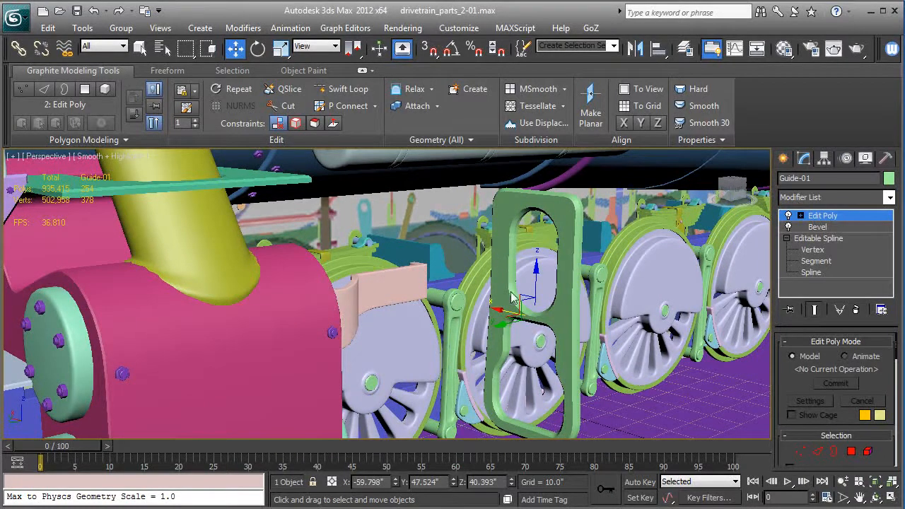
{"action": "middle_click_drag", "start_coordinate": [515, 308], "coordinate": [578, 345]}
{"action": "scroll", "coordinate": [553, 306], "scroll_direction": "down", "scroll_amount": 2}
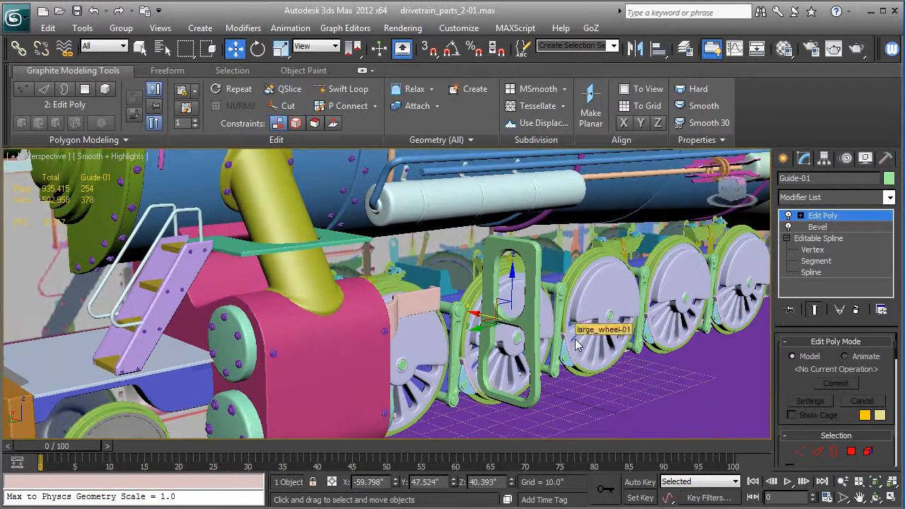